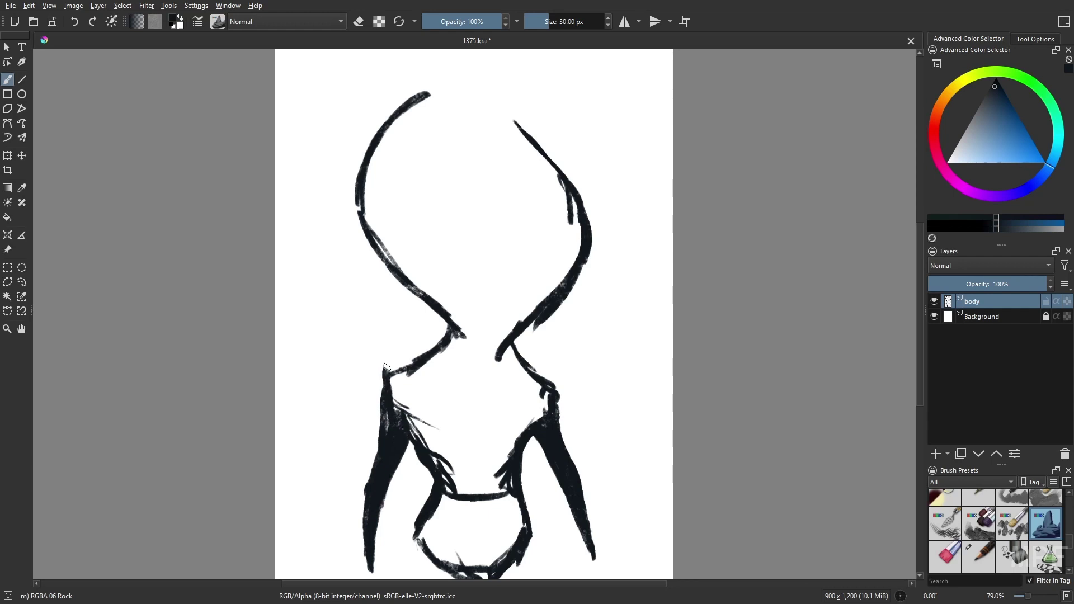
# Step: Sketch the right shoulder contour and close the base of the head ring with a thick dark curve
pyautogui.moveTo(517, 351); pyautogui.dragTo(562, 380)
pyautogui.moveTo(560, 381); pyautogui.dragTo(562, 440)
pyautogui.moveTo(454, 325); pyautogui.dragTo(513, 334)
pyautogui.moveTo(512, 329)
pyautogui.mouseDown()
pyautogui.moveTo(446, 315)
pyautogui.moveTo(544, 310)
pyautogui.mouseUp()
# Step: Layer curved inner and outer horn strokes along the right side of the head ring
pyautogui.moveTo(565, 286); pyautogui.dragTo(579, 227)
pyautogui.moveTo(584, 212)
pyautogui.mouseDown()
pyautogui.moveTo(512, 75)
pyautogui.moveTo(579, 196)
pyautogui.mouseUp()
pyautogui.moveTo(552, 297)
pyautogui.mouseDown()
pyautogui.moveTo(555, 184)
pyautogui.moveTo(541, 158)
pyautogui.mouseUp()
pyautogui.moveTo(572, 206); pyautogui.dragTo(564, 263)
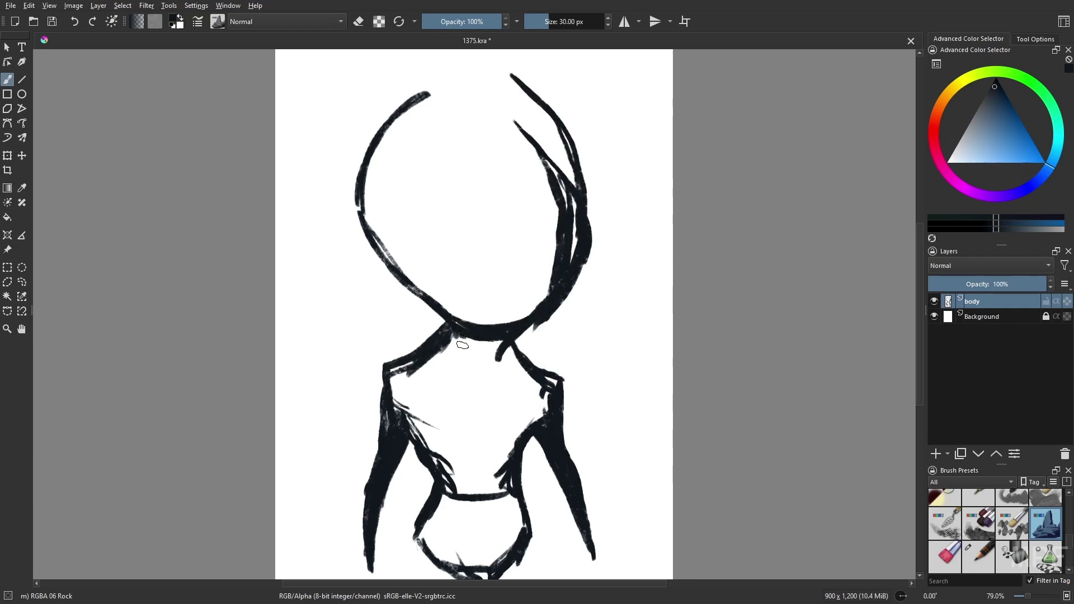
# Step: Reinforce the lower left of the head ring and both sides of the neck
pyautogui.moveTo(450, 326); pyautogui.dragTo(377, 249)
pyautogui.moveTo(387, 269); pyautogui.dragTo(426, 340)
pyautogui.moveTo(539, 325); pyautogui.dragTo(528, 359)
# Step: Mirror the canvas view and add long curved horn strokes on both sides of the head ring
pyautogui.press('m')
pyautogui.moveTo(408, 326); pyautogui.dragTo(363, 112)
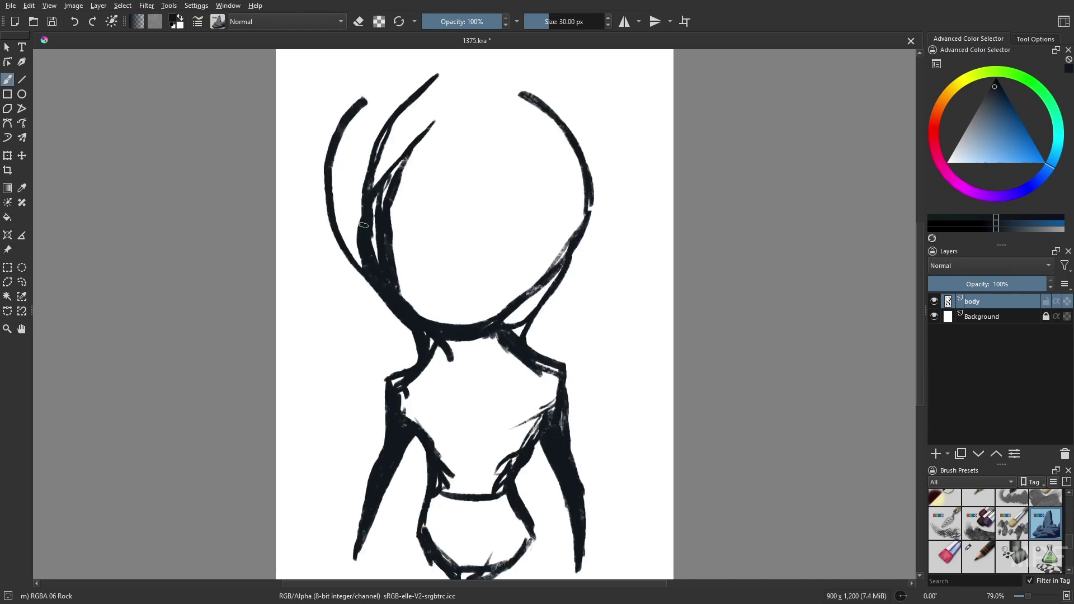
pyautogui.moveTo(366, 262); pyautogui.dragTo(435, 76)
pyautogui.moveTo(349, 109); pyautogui.dragTo(389, 84)
pyautogui.moveTo(522, 338)
pyautogui.mouseDown()
pyautogui.moveTo(587, 241)
pyautogui.moveTo(593, 163)
pyautogui.mouseUp()
pyautogui.moveTo(495, 317); pyautogui.dragTo(567, 172)
pyautogui.moveTo(395, 275); pyautogui.dragTo(440, 322)
# Step: Erase the excess ink between the horns to separate them into thinner curved prongs
pyautogui.press('e')
pyautogui.moveTo(374, 260)
pyautogui.mouseDown()
pyautogui.moveTo(371, 213)
pyautogui.moveTo(425, 322)
pyautogui.mouseUp()
pyautogui.moveTo(374, 211); pyautogui.dragTo(405, 151)
pyautogui.moveTo(365, 267)
pyautogui.mouseDown()
pyautogui.moveTo(357, 200)
pyautogui.moveTo(438, 74)
pyautogui.mouseUp()
pyautogui.moveTo(518, 312)
pyautogui.mouseDown()
pyautogui.moveTo(589, 221)
pyautogui.moveTo(593, 163)
pyautogui.mouseUp()
pyautogui.moveTo(503, 316)
pyautogui.mouseDown()
pyautogui.moveTo(535, 283)
pyautogui.moveTo(567, 166)
pyautogui.moveTo(570, 251)
pyautogui.moveTo(559, 120)
pyautogui.mouseUp()
pyautogui.press('e')
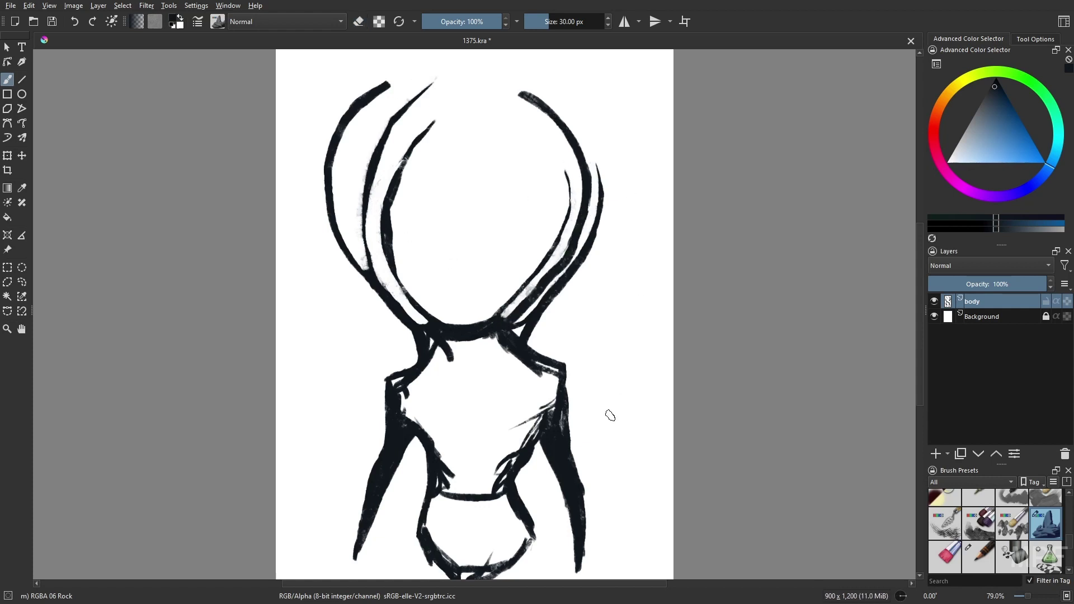
# Step: Mirror the view, thicken the head ring's base and add shorter outer prongs on both sides, redoing the last one lower down
pyautogui.press('m')
pyautogui.moveTo(448, 309)
pyautogui.mouseDown()
pyautogui.moveTo(538, 293)
pyautogui.moveTo(559, 263)
pyautogui.mouseUp()
pyautogui.moveTo(602, 447); pyautogui.dragTo(593, 448)
pyautogui.moveTo(401, 316); pyautogui.dragTo(308, 178)
pyautogui.moveTo(589, 263); pyautogui.dragTo(622, 135)
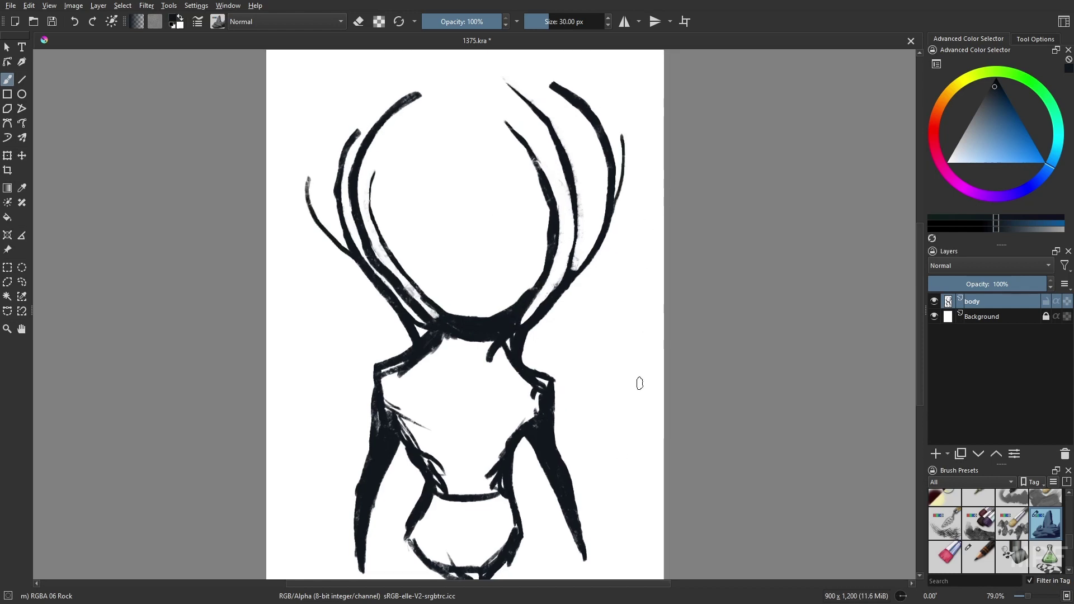
pyautogui.hotkey('ctrl', 'z')
pyautogui.moveTo(523, 331); pyautogui.dragTo(611, 261)
# Step: Draw a second, outer pointed arm from each shoulder and reinforce the waist, checking the shape in mirrored view
pyautogui.moveTo(598, 429); pyautogui.dragTo(595, 422)
pyautogui.moveTo(359, 478)
pyautogui.mouseDown()
pyautogui.moveTo(365, 384)
pyautogui.moveTo(280, 508)
pyautogui.moveTo(369, 394)
pyautogui.mouseUp()
pyautogui.moveTo(420, 455)
pyautogui.mouseDown()
pyautogui.moveTo(389, 527)
pyautogui.moveTo(450, 569)
pyautogui.moveTo(475, 570)
pyautogui.mouseUp()
pyautogui.press('m')
pyautogui.moveTo(394, 382); pyautogui.dragTo(288, 510)
pyautogui.moveTo(289, 526)
pyautogui.mouseDown()
pyautogui.moveTo(380, 418)
pyautogui.moveTo(343, 450)
pyautogui.mouseUp()
pyautogui.hotkey('ctrl', 'z')
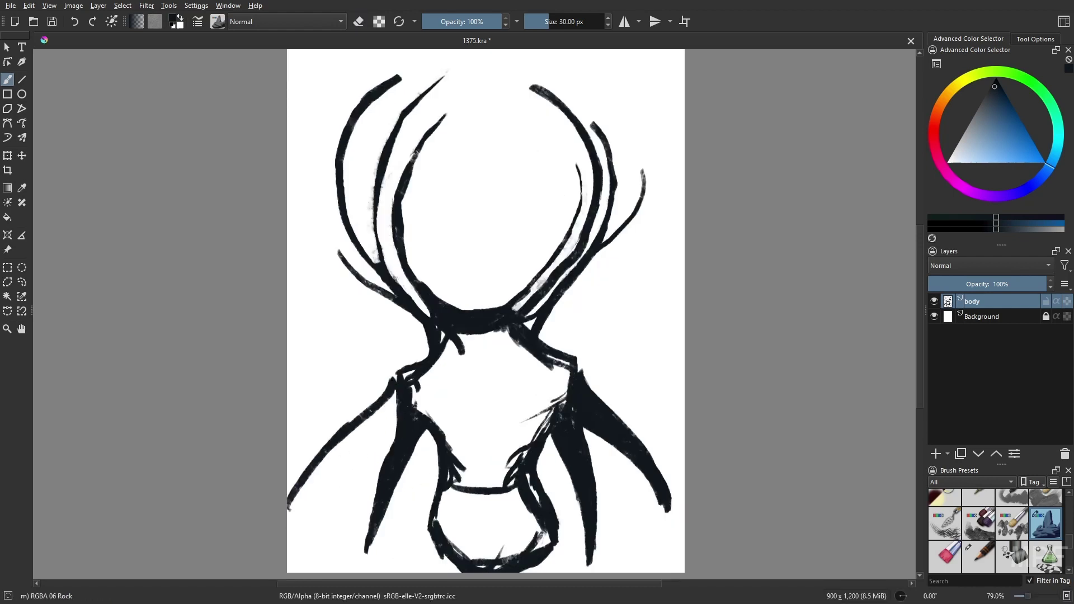
pyautogui.hotkey('ctrl', 'z')
# Step: Fill in the left shoulder with solid dark strokes
pyautogui.moveTo(394, 383)
pyautogui.mouseDown()
pyautogui.moveTo(296, 508)
pyautogui.moveTo(454, 350)
pyautogui.mouseUp()
pyautogui.rightClick(515, 428)
pyautogui.click(558, 379)
pyautogui.rightClick(533, 391)
pyautogui.click(468, 440)
# Step: Draw the torso's collarbone, lower chest, upper belly and vertical centre lines, and extend the left hip contour
pyautogui.moveTo(437, 427); pyautogui.dragTo(491, 414)
pyautogui.moveTo(495, 416); pyautogui.dragTo(544, 423)
pyautogui.moveTo(445, 364); pyautogui.dragTo(490, 372)
pyautogui.moveTo(495, 370); pyautogui.dragTo(571, 362)
pyautogui.moveTo(473, 439); pyautogui.dragTo(508, 438)
pyautogui.moveTo(487, 454); pyautogui.dragTo(481, 534)
pyautogui.moveTo(436, 495); pyautogui.dragTo(422, 531)
pyautogui.moveTo(422, 531); pyautogui.dragTo(459, 571)
# Step: Erase stray strokes around the lower abdomen and hip outlines
pyautogui.press('e')
pyautogui.moveTo(479, 492)
pyautogui.mouseDown()
pyautogui.moveTo(456, 490)
pyautogui.moveTo(499, 497)
pyautogui.moveTo(525, 485)
pyautogui.mouseUp()
pyautogui.moveTo(527, 495); pyautogui.dragTo(538, 523)
pyautogui.moveTo(550, 487); pyautogui.dragTo(558, 559)
pyautogui.moveTo(423, 502); pyautogui.dragTo(421, 542)
# Step: Draw a short vertical abdominal muscle line on each side of the torso's centre line
pyautogui.press('e')
pyautogui.moveTo(459, 467); pyautogui.dragTo(467, 505)
pyautogui.moveTo(516, 471); pyautogui.dragTo(515, 504)
pyautogui.moveTo(369, 561); pyautogui.dragTo(376, 530)
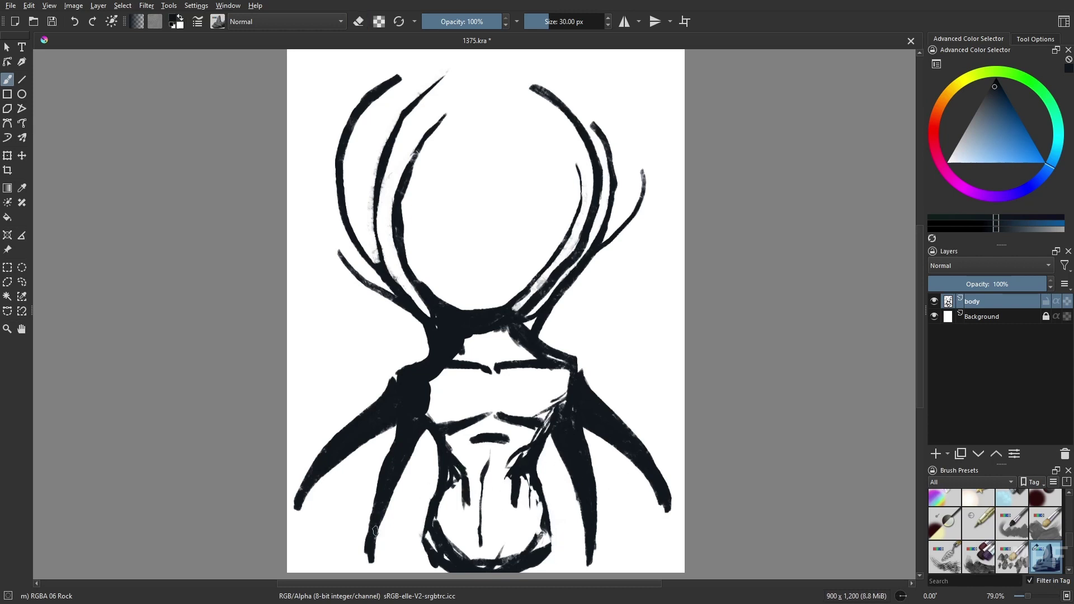
pyautogui.moveTo(299, 506)
pyautogui.mouseDown()
pyautogui.moveTo(311, 537)
pyautogui.moveTo(325, 484)
pyautogui.mouseUp()
pyautogui.hotkey('ctrl', 'z')
pyautogui.hotkey('ctrl', 'z')
# Step: Thicken the left shoulder and both sides of the neck where they join the head ring
pyautogui.moveTo(436, 360); pyautogui.dragTo(400, 372)
pyautogui.moveTo(541, 342); pyautogui.dragTo(543, 321)
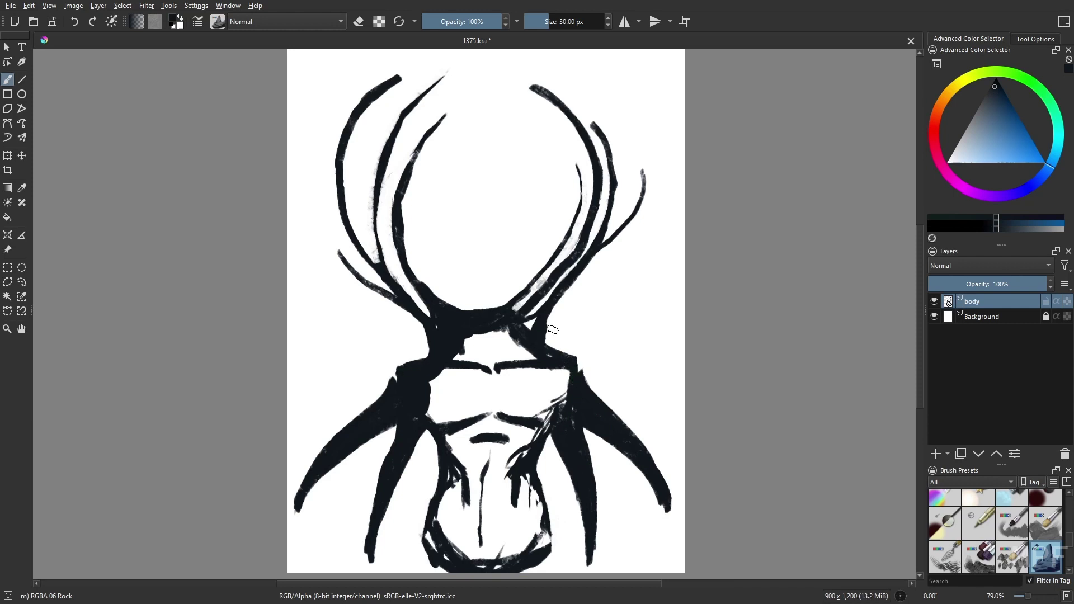
pyautogui.press('e')
pyautogui.press('e')
pyautogui.moveTo(427, 325)
pyautogui.mouseDown()
pyautogui.moveTo(427, 357)
pyautogui.moveTo(470, 313)
pyautogui.mouseUp()
pyautogui.moveTo(519, 308); pyautogui.dragTo(534, 328)
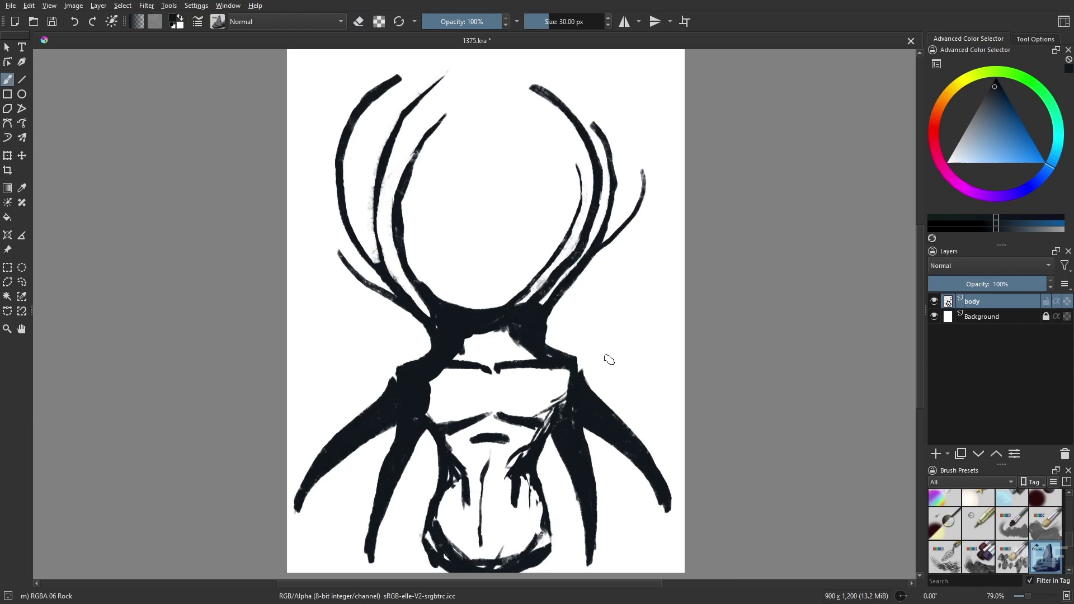
# Step: Enlarge the brush and paint a vertical row of three solid dots, decreasing in size downward, inside the head ring
pyautogui.click(555, 22)
pyautogui.moveTo(492, 171)
pyautogui.mouseDown()
pyautogui.moveTo(501, 159)
pyautogui.moveTo(482, 166)
pyautogui.moveTo(504, 160)
pyautogui.mouseUp()
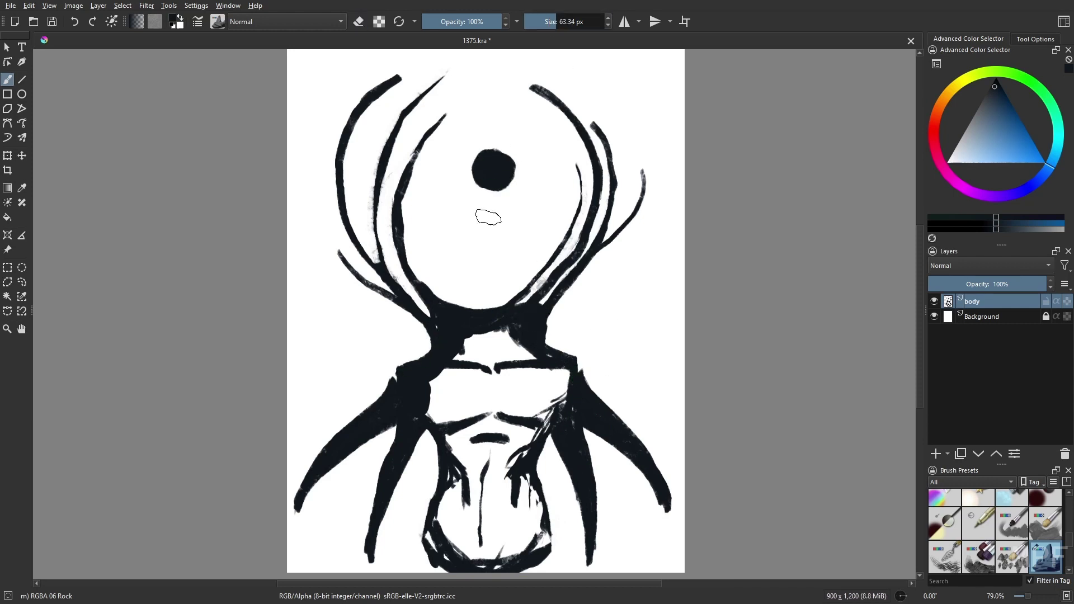
pyautogui.moveTo(478, 230); pyautogui.dragTo(484, 237)
pyautogui.moveTo(483, 238)
pyautogui.mouseDown()
pyautogui.moveTo(461, 238)
pyautogui.moveTo(489, 239)
pyautogui.mouseUp()
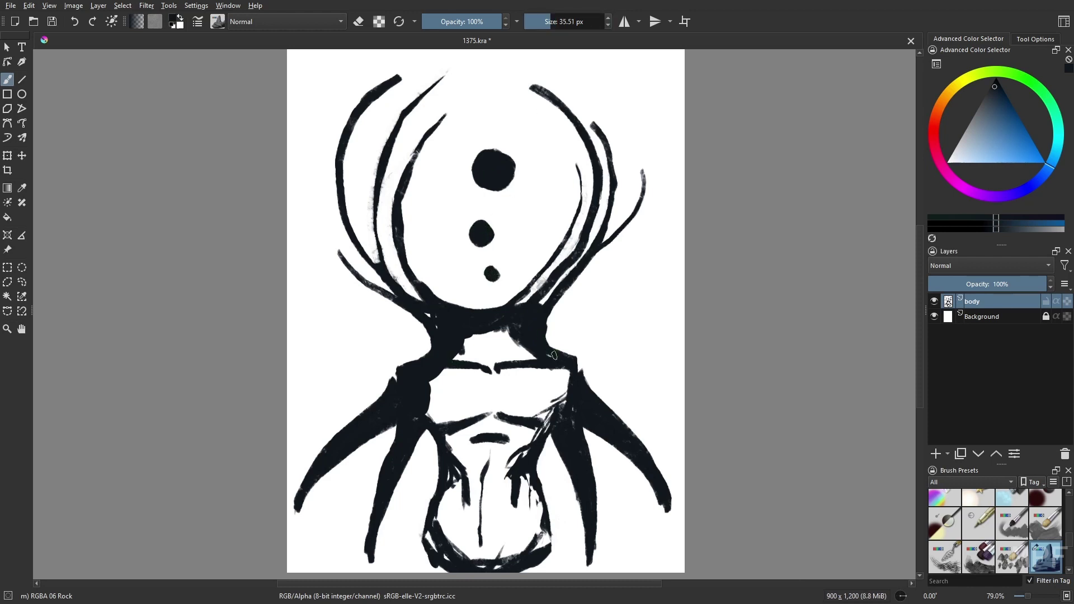
# Step: Choose the Basic-5 Size brush and add a paint layer named "body" directly above the Background
pyautogui.rightClick(585, 205)
pyautogui.click(625, 154)
pyautogui.click(973, 316)
pyautogui.press('Insert')
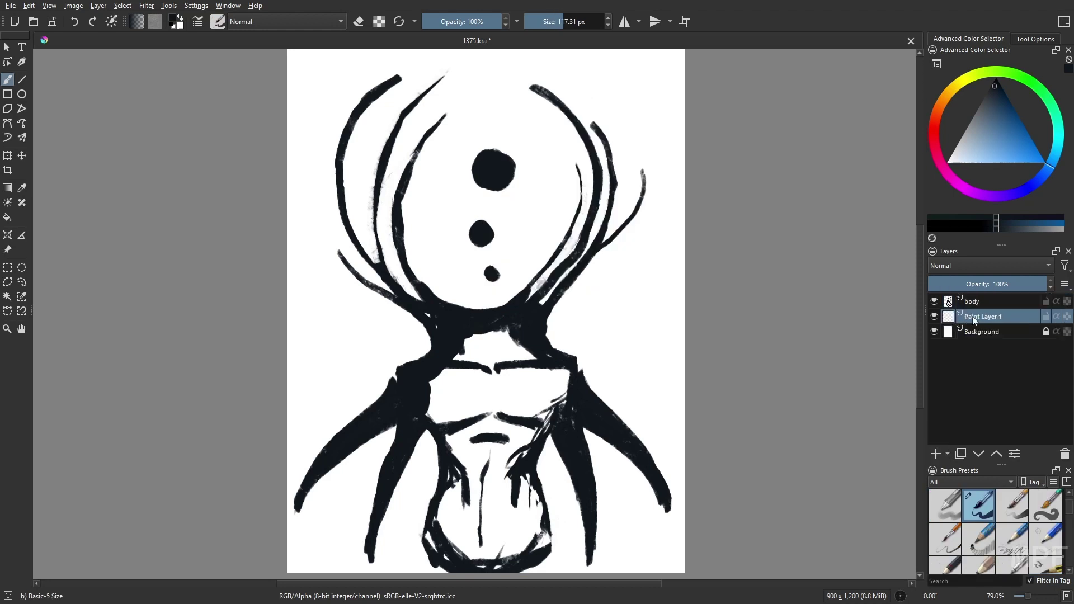
pyautogui.doubleClick(972, 317)
pyautogui.write('body')
pyautogui.press('Return')
# Step: Pick a dark teal and fill the torso beneath the line art
pyautogui.click(1055, 154)
pyautogui.click(996, 96)
pyautogui.moveTo(476, 363)
pyautogui.mouseDown()
pyautogui.moveTo(462, 361)
pyautogui.moveTo(541, 426)
pyautogui.moveTo(452, 428)
pyautogui.moveTo(523, 459)
pyautogui.moveTo(442, 548)
pyautogui.moveTo(537, 537)
pyautogui.moveTo(510, 486)
pyautogui.moveTo(455, 523)
pyautogui.moveTo(520, 509)
pyautogui.mouseUp()
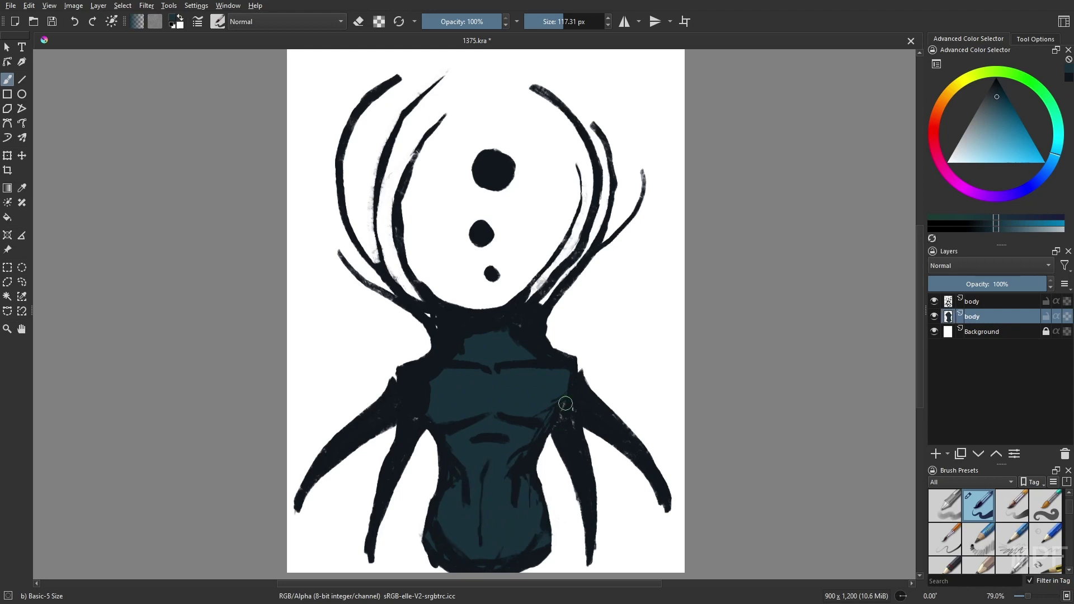
# Step: Merge the line art layer with the teal layer below and return to the RGBA 06 Rock brush
pyautogui.click(973, 302)
pyautogui.hotkey('ctrl', 'e')
pyautogui.press('/')
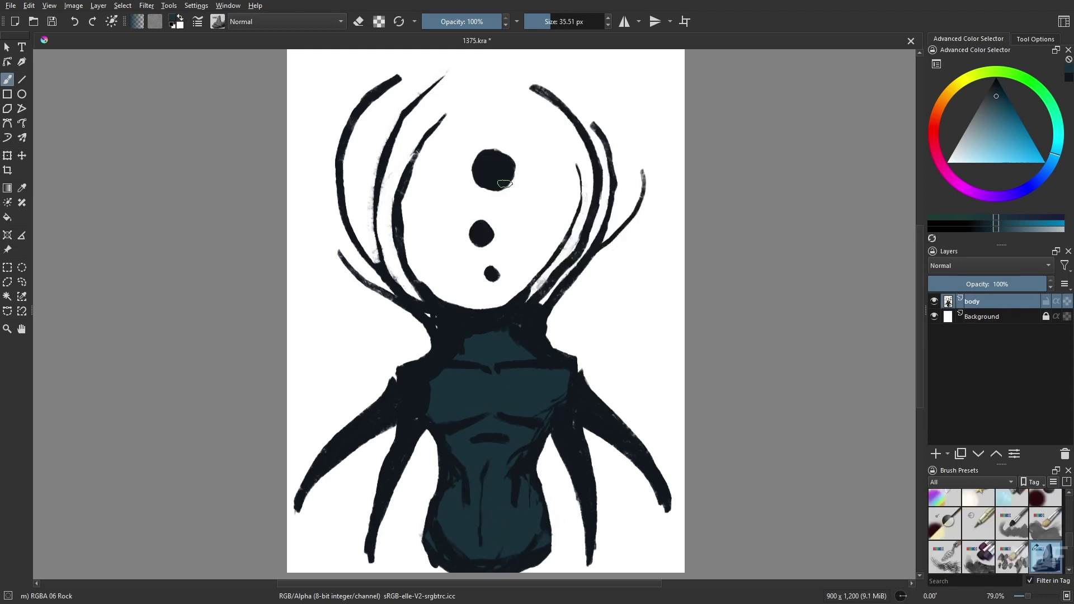
# Step: Clean up the right side of the chest and reshape both hip contours down toward the canvas edge
pyautogui.moveTo(525, 387); pyautogui.dragTo(520, 364)
pyautogui.rightClick(520, 364)
pyautogui.click(482, 386)
pyautogui.moveTo(416, 506); pyautogui.dragTo(418, 545)
pyautogui.rightClick(531, 514)
pyautogui.moveTo(545, 523)
pyautogui.mouseDown()
pyautogui.moveTo(547, 548)
pyautogui.moveTo(513, 546)
pyautogui.moveTo(538, 545)
pyautogui.mouseUp()
pyautogui.click(501, 456)
# Step: Cover the old bottom outline of the pelvis with teal and draw dark curved groin lines over it
pyautogui.moveTo(424, 528)
pyautogui.mouseDown()
pyautogui.moveTo(446, 545)
pyautogui.moveTo(424, 541)
pyautogui.moveTo(513, 533)
pyautogui.mouseUp()
pyautogui.moveTo(474, 522)
pyautogui.mouseDown()
pyautogui.moveTo(479, 442)
pyautogui.moveTo(482, 522)
pyautogui.mouseUp()
pyautogui.rightClick(519, 428)
pyautogui.click(482, 449)
pyautogui.moveTo(471, 541); pyautogui.dragTo(456, 515)
pyautogui.rightClick(517, 427)
pyautogui.click(528, 449)
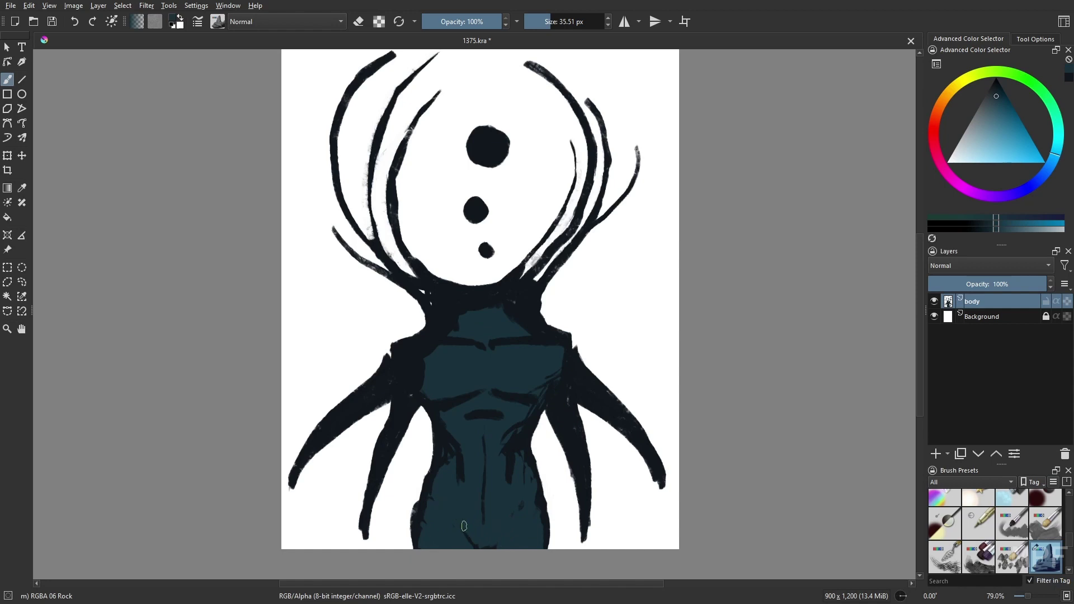
pyautogui.rightClick(509, 429)
pyautogui.click(511, 436)
pyautogui.moveTo(471, 541); pyautogui.dragTo(499, 532)
# Step: Draw a dark arch below the chest to mark the top of the abdomen
pyautogui.scroll(1, 571, 488)
pyautogui.moveTo(498, 426); pyautogui.dragTo(510, 443)
pyautogui.moveTo(471, 427)
pyautogui.mouseDown()
pyautogui.moveTo(459, 440)
pyautogui.moveTo(503, 458)
pyautogui.moveTo(518, 444)
pyautogui.mouseUp()
# Step: Paint teal planes over the left side of the chest and the left shoulder
pyautogui.rightClick(522, 428)
pyautogui.click(486, 449)
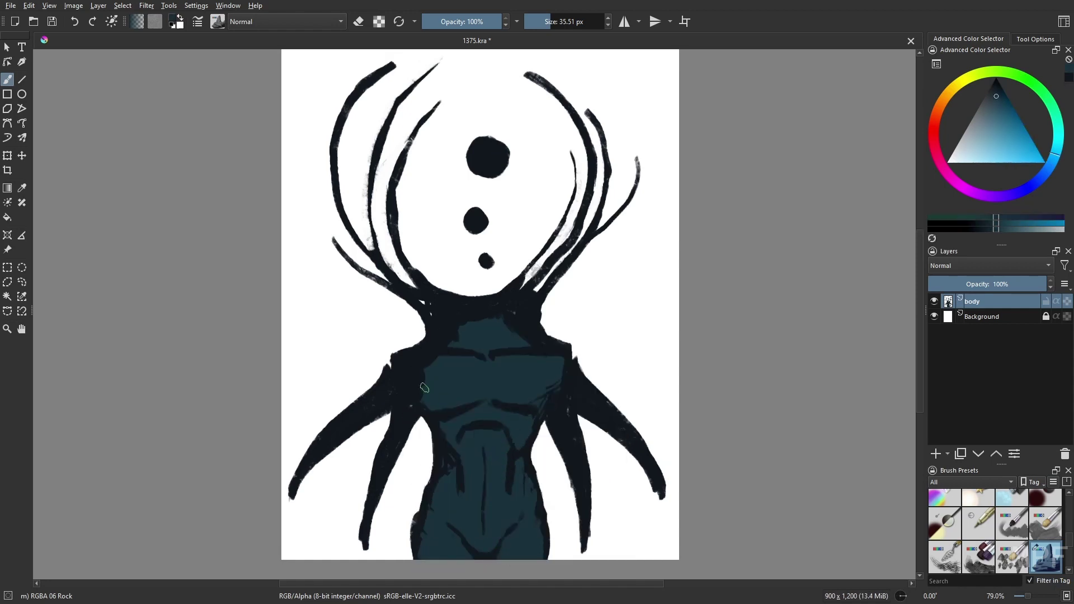
pyautogui.moveTo(425, 387); pyautogui.dragTo(419, 361)
pyautogui.moveTo(413, 359); pyautogui.dragTo(408, 374)
# Step: Sample the dark line colour and define the outer chest edges and the V-shaped neck tendons
pyautogui.keyDown('ctrl'); pyautogui.click(532, 355); pyautogui.keyUp('ctrl')
pyautogui.moveTo(535, 361); pyautogui.dragTo(545, 400)
pyautogui.moveTo(431, 357); pyautogui.dragTo(415, 392)
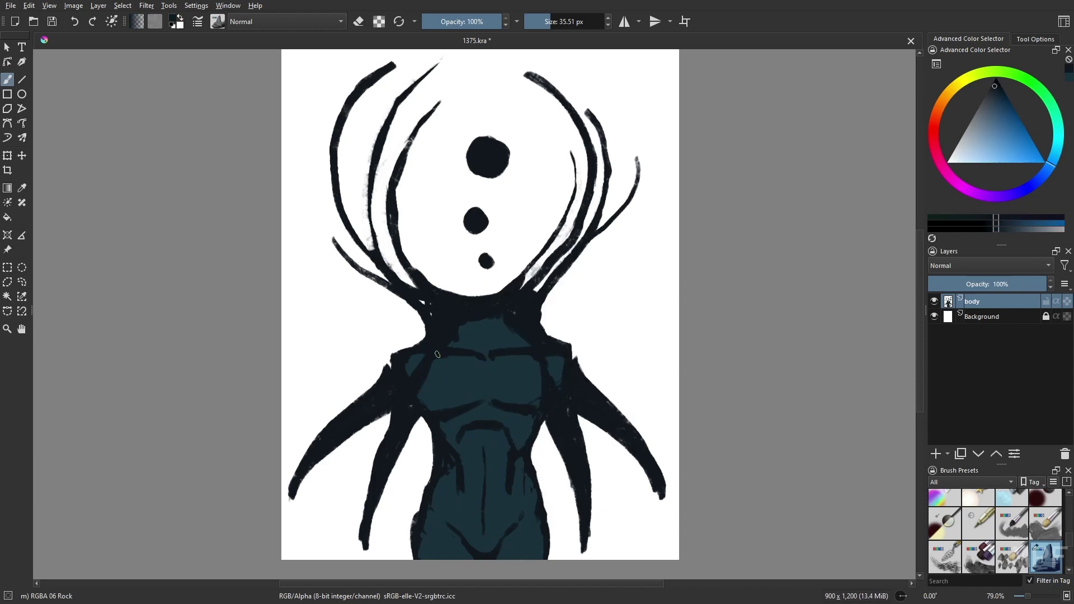
pyautogui.moveTo(459, 327)
pyautogui.mouseDown()
pyautogui.moveTo(501, 325)
pyautogui.moveTo(495, 350)
pyautogui.mouseUp()
pyautogui.moveTo(469, 325); pyautogui.dragTo(479, 351)
# Step: Sample the teal and paint highlights along the length of all four arms
pyautogui.rightClick(523, 422)
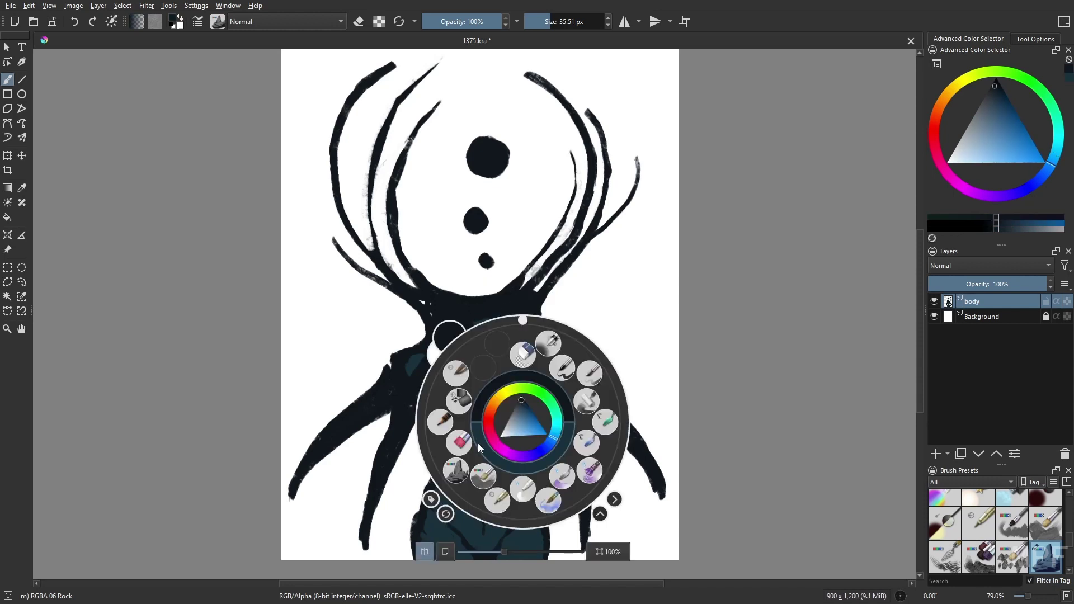
pyautogui.keyDown('ctrl'); pyautogui.click(498, 386); pyautogui.keyUp('ctrl')
pyautogui.moveTo(391, 386); pyautogui.dragTo(327, 441)
pyautogui.moveTo(399, 415); pyautogui.dragTo(382, 471)
pyautogui.moveTo(565, 415); pyautogui.dragTo(580, 490)
pyautogui.moveTo(586, 390); pyautogui.dragTo(628, 432)
# Step: Add teal planes between the neck tendons and on the right side of the neck
pyautogui.moveTo(460, 309); pyautogui.dragTo(478, 343)
pyautogui.moveTo(504, 303)
pyautogui.mouseDown()
pyautogui.moveTo(487, 343)
pyautogui.moveTo(459, 340)
pyautogui.moveTo(508, 342)
pyautogui.mouseUp()
pyautogui.moveTo(523, 339); pyautogui.dragTo(539, 343)
# Step: Switch to the Gamer Knife Maybe brush at 38% opacity and lock the body layer's transparency
pyautogui.press('2')
pyautogui.rightClick(599, 400)
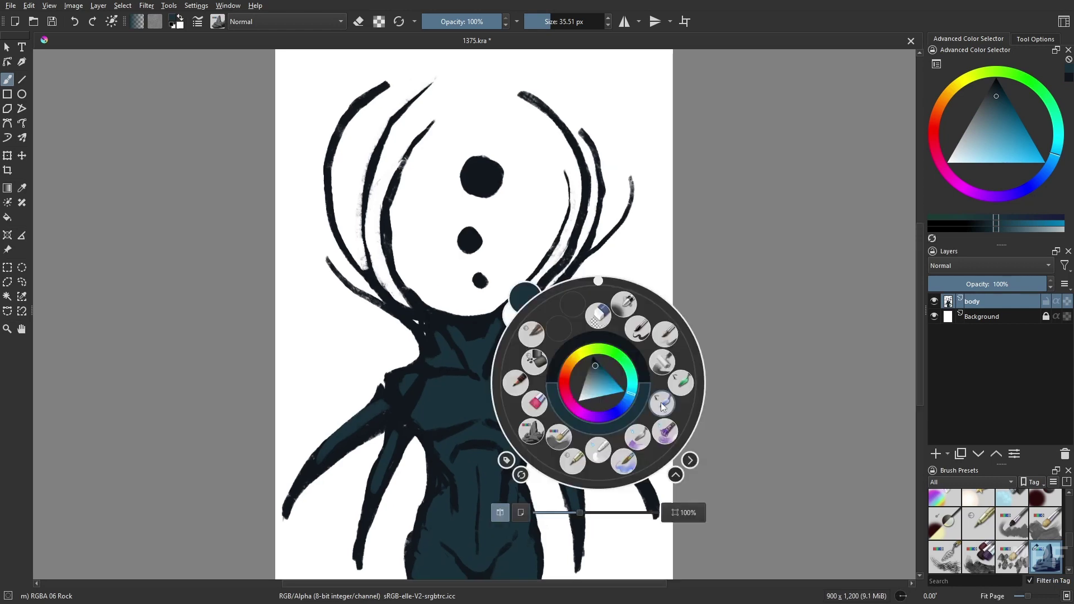
pyautogui.click(682, 384)
pyautogui.rightClick(674, 400)
pyautogui.click(1066, 301)
pyautogui.click(683, 341)
pyautogui.click(452, 22)
# Step: Blend the dark lines and teal planes of the chest, neck and shoulders into soft shading
pyautogui.moveTo(419, 418); pyautogui.dragTo(516, 424)
pyautogui.moveTo(434, 440); pyautogui.dragTo(438, 450)
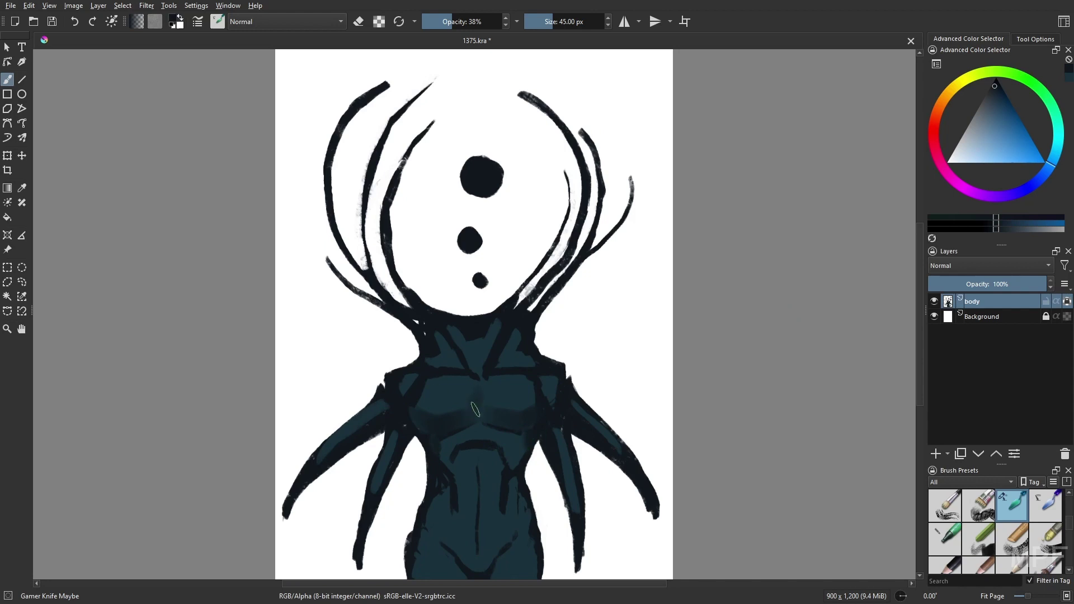
pyautogui.moveTo(475, 409); pyautogui.dragTo(485, 395)
pyautogui.moveTo(430, 361); pyautogui.dragTo(452, 353)
pyautogui.moveTo(511, 336); pyautogui.dragTo(497, 360)
pyautogui.moveTo(453, 329)
pyautogui.mouseDown()
pyautogui.moveTo(477, 344)
pyautogui.moveTo(451, 322)
pyautogui.moveTo(467, 354)
pyautogui.moveTo(498, 329)
pyautogui.mouseUp()
pyautogui.keyDown('ctrl'); pyautogui.click(471, 355); pyautogui.keyUp('ctrl')
pyautogui.moveTo(474, 363); pyautogui.dragTo(491, 403)
pyautogui.moveTo(422, 385)
pyautogui.mouseDown()
pyautogui.moveTo(419, 407)
pyautogui.moveTo(395, 386)
pyautogui.moveTo(411, 394)
pyautogui.mouseUp()
pyautogui.moveTo(541, 386)
pyautogui.mouseDown()
pyautogui.moveTo(544, 399)
pyautogui.moveTo(559, 388)
pyautogui.moveTo(547, 368)
pyautogui.mouseUp()
pyautogui.moveTo(446, 364); pyautogui.dragTo(426, 368)
# Step: Reduce the brush size to 26 px and soften the dark arched line at the top of the abdomen
pyautogui.press('[')
pyautogui.press('[')
pyautogui.press('[')
pyautogui.press('[')
pyautogui.press('[')
pyautogui.press('[')
pyautogui.press('[')
pyautogui.press('[')
pyautogui.moveTo(467, 450); pyautogui.dragTo(489, 449)
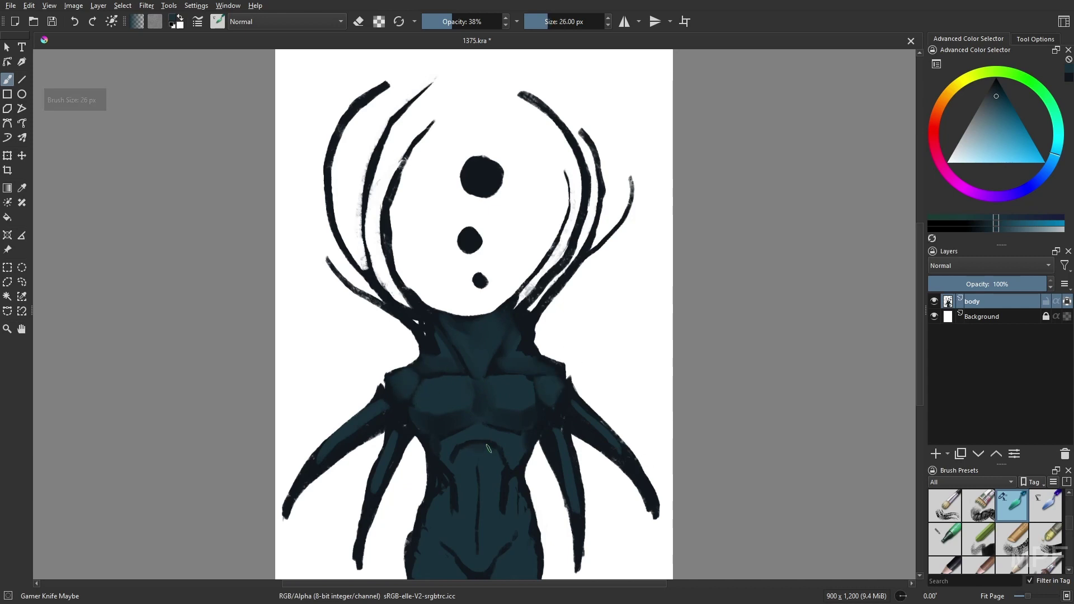
# Step: Set the brush to about 57 px and 60% opacity and blend teal over both sides of the neck
pyautogui.click(555, 22)
pyautogui.click(470, 21)
pyautogui.moveTo(438, 351); pyautogui.dragTo(410, 295)
pyautogui.moveTo(520, 319); pyautogui.dragTo(529, 349)
# Step: Add a new paint layer directly above the Background layer and name it "back"
pyautogui.click(982, 318)
pyautogui.click(936, 454)
pyautogui.doubleClick(974, 321)
pyautogui.write('back')
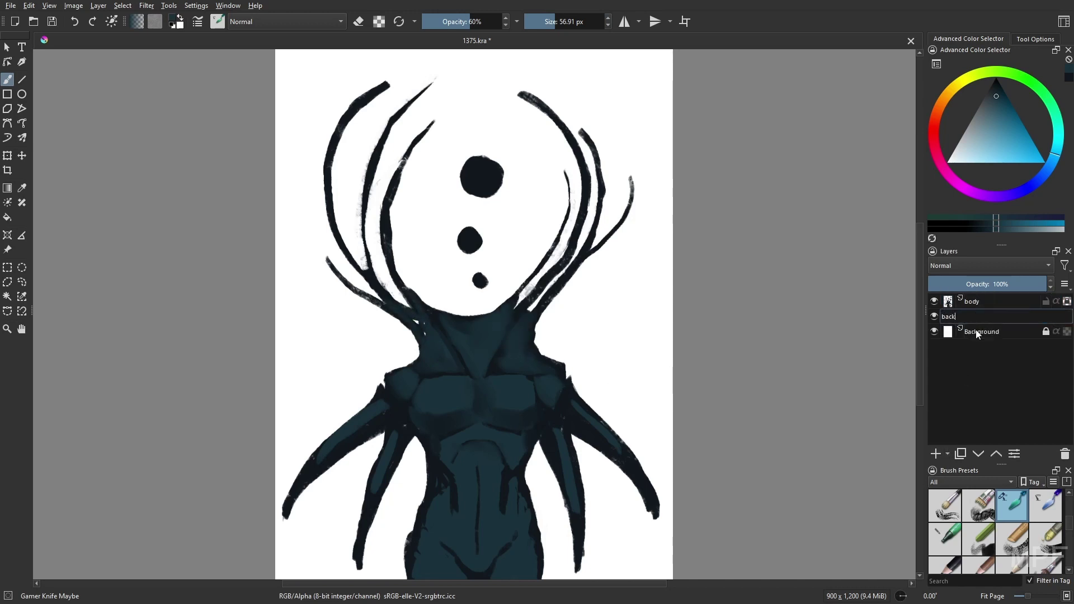
pyautogui.press('Return')
# Step: Fill the back layer with a pale desaturated green
pyautogui.click(1056, 119)
pyautogui.moveTo(971, 140); pyautogui.dragTo(978, 124)
pyautogui.click(7, 217)
pyautogui.click(659, 397)
pyautogui.click(974, 141)
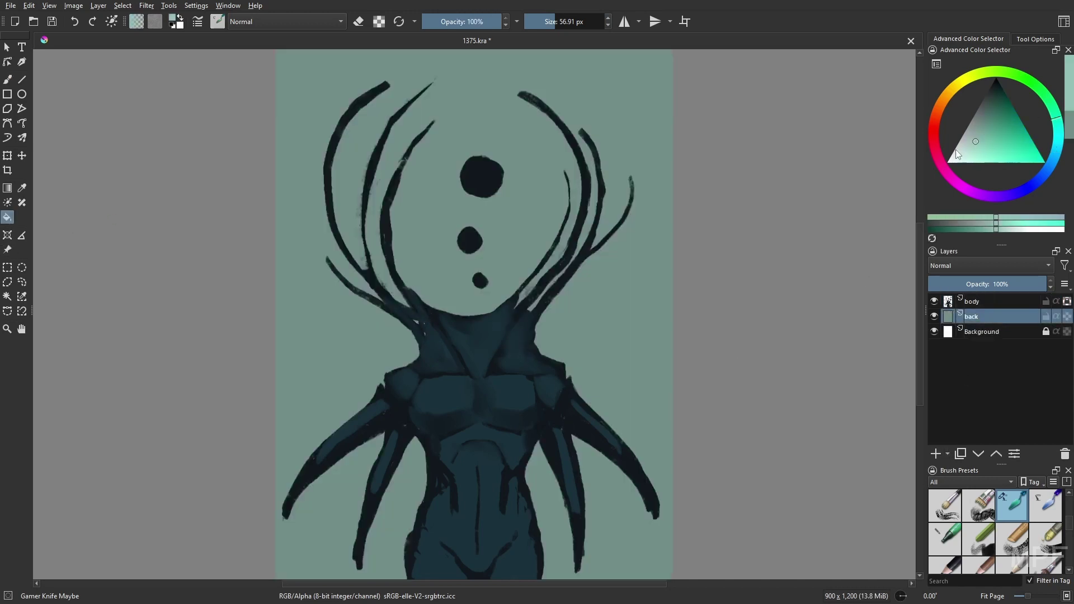
pyautogui.click(663, 280)
# Step: Return to the brush on the body layer and blend teal over the dark lines along the abdomen's sides and hips
pyautogui.click(982, 301)
pyautogui.click(7, 79)
pyautogui.rightClick(652, 428)
pyautogui.click(652, 385)
pyautogui.moveTo(509, 479); pyautogui.dragTo(504, 508)
pyautogui.moveTo(450, 487)
pyautogui.mouseDown()
pyautogui.moveTo(447, 506)
pyautogui.moveTo(430, 462)
pyautogui.mouseUp()
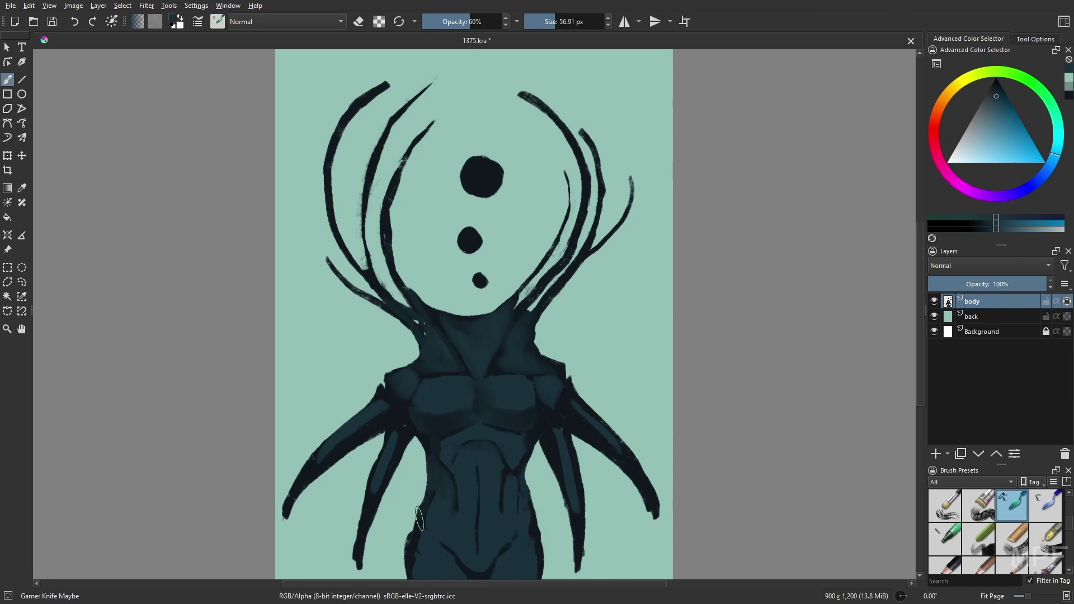
pyautogui.scroll(-1, 540, 503)
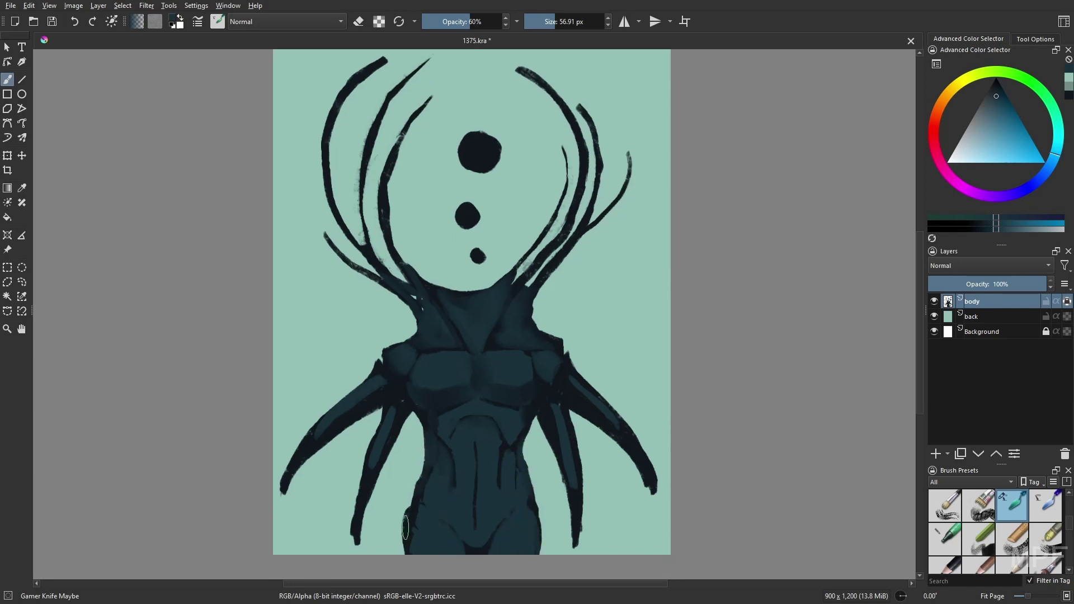
# Step: Soften the hard highlight edges along the arms with long teal strokes
pyautogui.moveTo(576, 395); pyautogui.dragTo(642, 465)
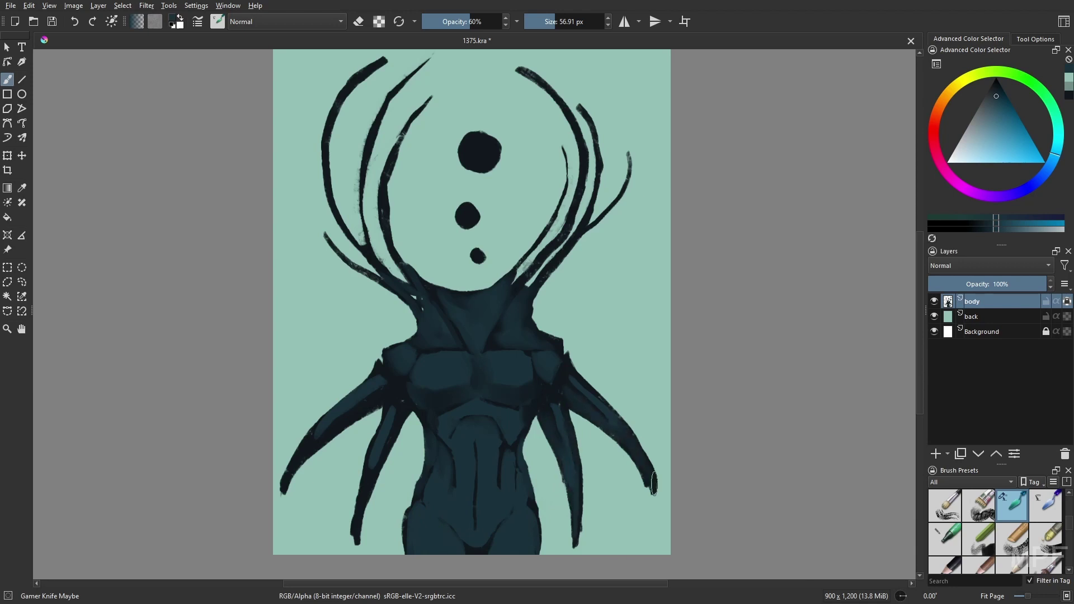
pyautogui.moveTo(387, 439); pyautogui.dragTo(359, 523)
pyautogui.moveTo(358, 415); pyautogui.dragTo(293, 474)
# Step: Blend the neck base with a brush of about 31 px, deepen the chest midline in dark, and reduce the brush to 22 px
pyautogui.moveTo(554, 24); pyautogui.dragTo(549, 24)
pyautogui.moveTo(493, 360)
pyautogui.mouseDown()
pyautogui.moveTo(456, 355)
pyautogui.moveTo(499, 356)
pyautogui.moveTo(478, 336)
pyautogui.mouseUp()
pyautogui.rightClick(504, 388)
pyautogui.click(462, 374)
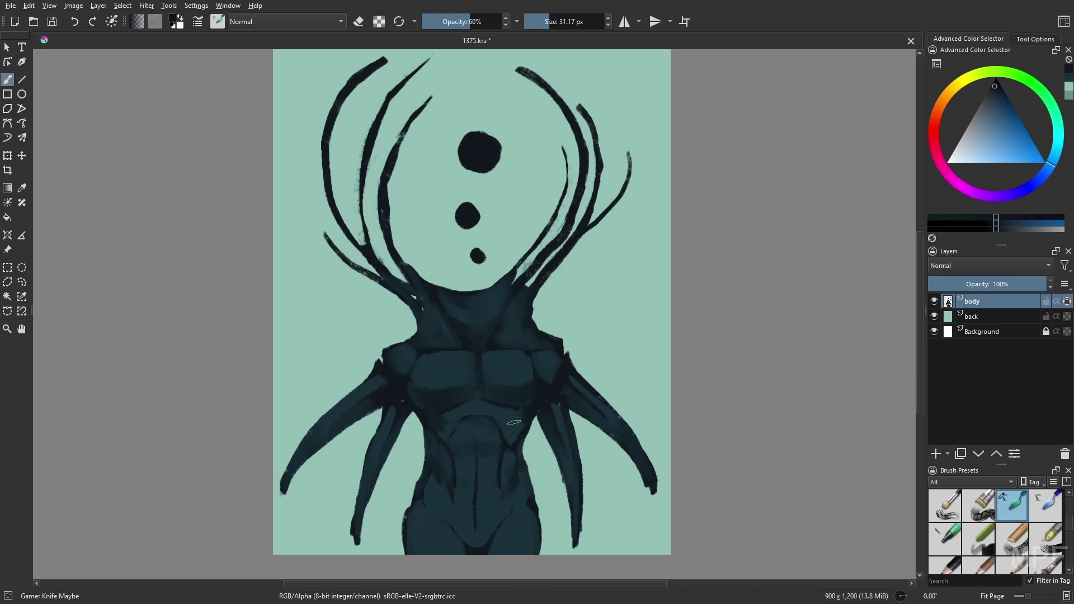
pyautogui.press('[')
pyautogui.press('[')
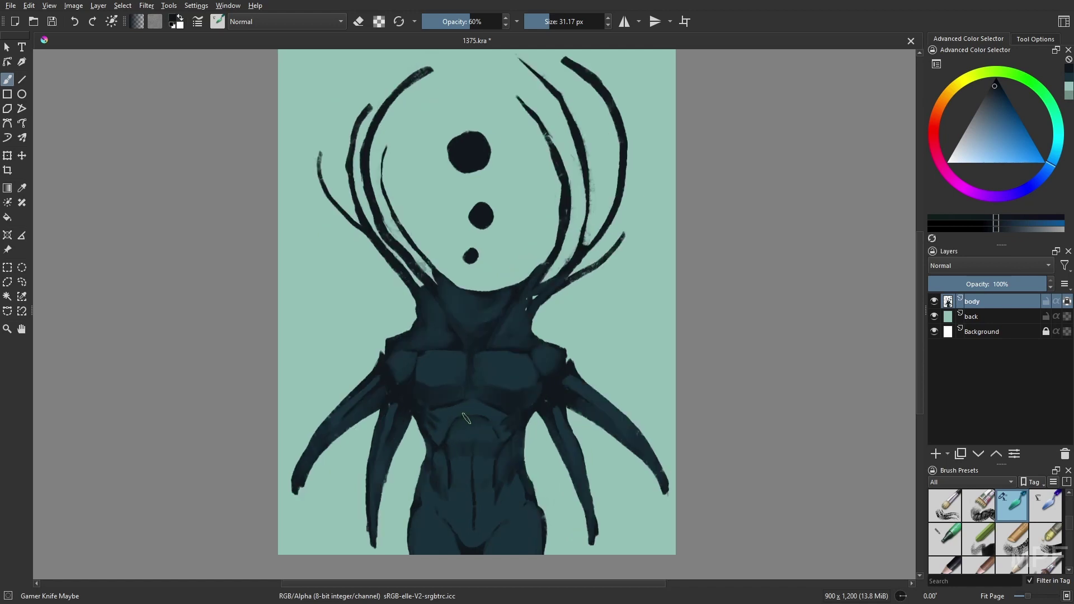
pyautogui.press('[')
pyautogui.press('[')
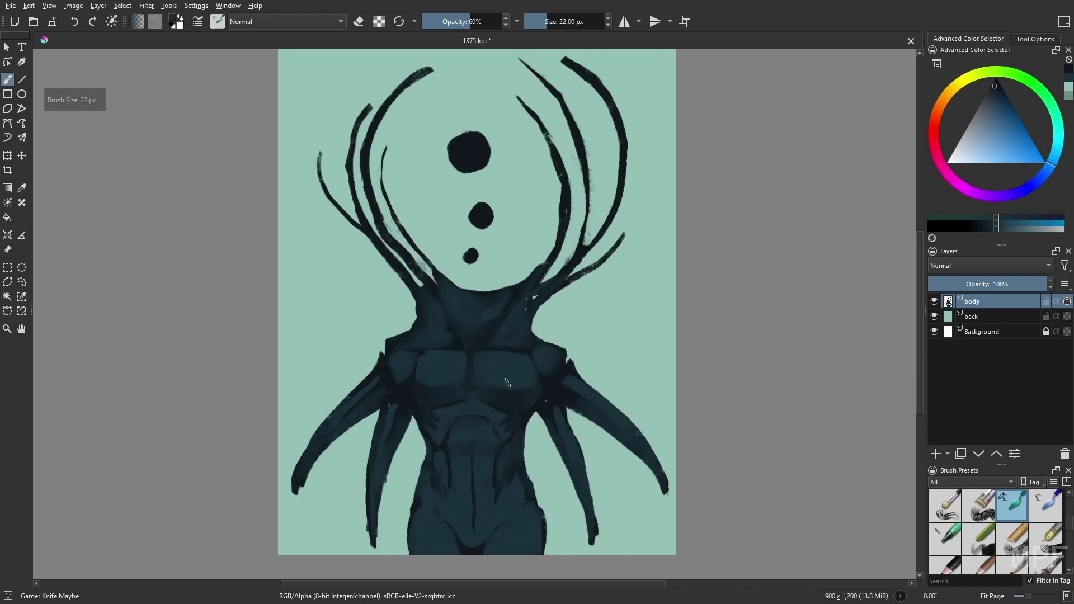
# Step: Refine the chest and abdomen planes with a 16 px brush, alternating between sampled teal and dark tones
pyautogui.keyDown('ctrl'); pyautogui.click(507, 382); pyautogui.keyUp('ctrl')
pyautogui.press('[')
pyautogui.press('[')
pyautogui.press('[')
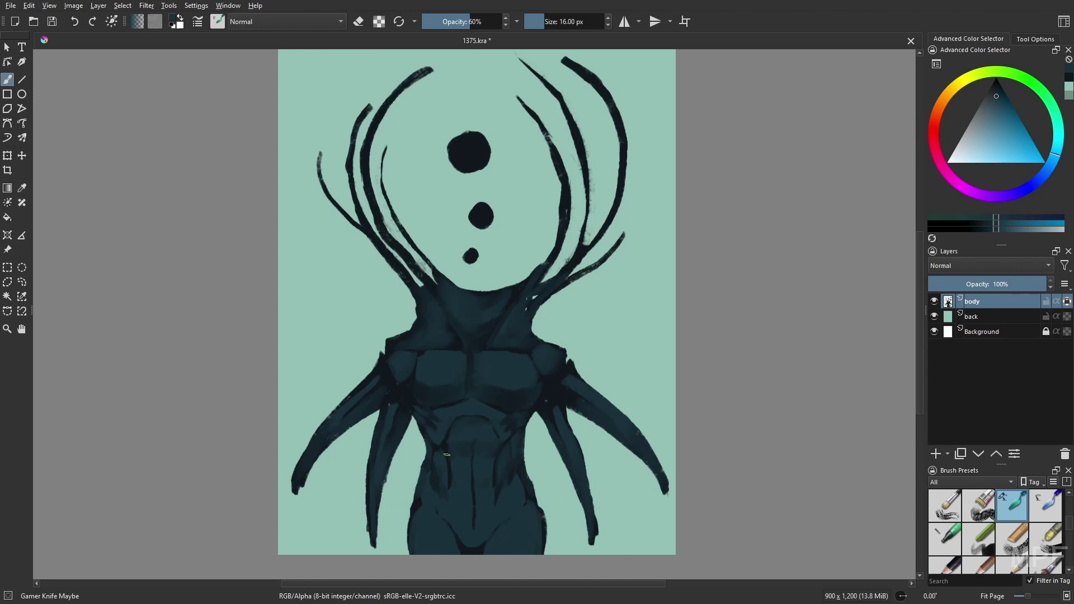
pyautogui.keyDown('ctrl'); pyautogui.click(486, 360); pyautogui.keyUp('ctrl')
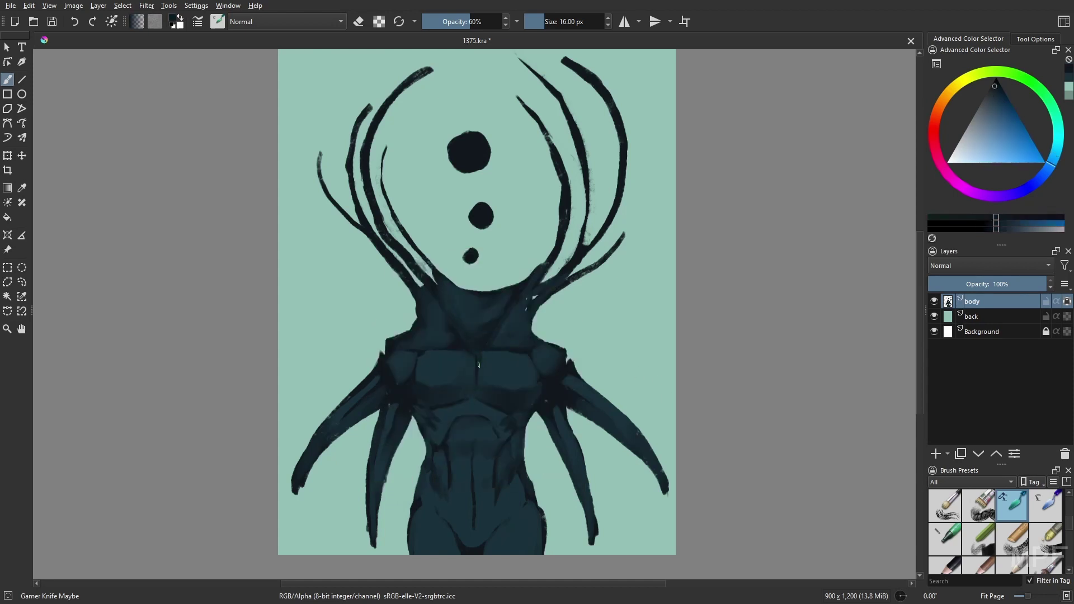
pyautogui.keyDown('ctrl'); pyautogui.click(476, 361); pyautogui.keyUp('ctrl')
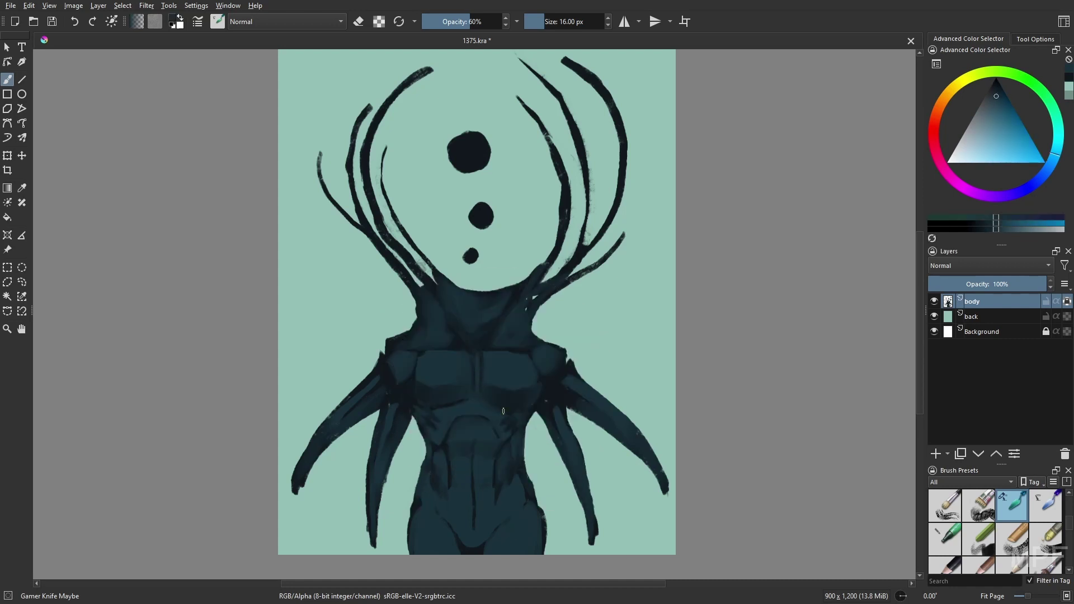
# Step: Enlarge the brush to 35 px and blend the shadow between the pectorals, alternating dark and teal
pyautogui.rightClick(506, 429)
pyautogui.click(506, 382)
pyautogui.click(506, 213)
pyautogui.press(']')
pyautogui.press(']')
pyautogui.press(']')
pyautogui.press(']')
pyautogui.press(']')
pyautogui.press(']')
pyautogui.press(']')
pyautogui.press(']')
pyautogui.press(']')
pyautogui.press(']')
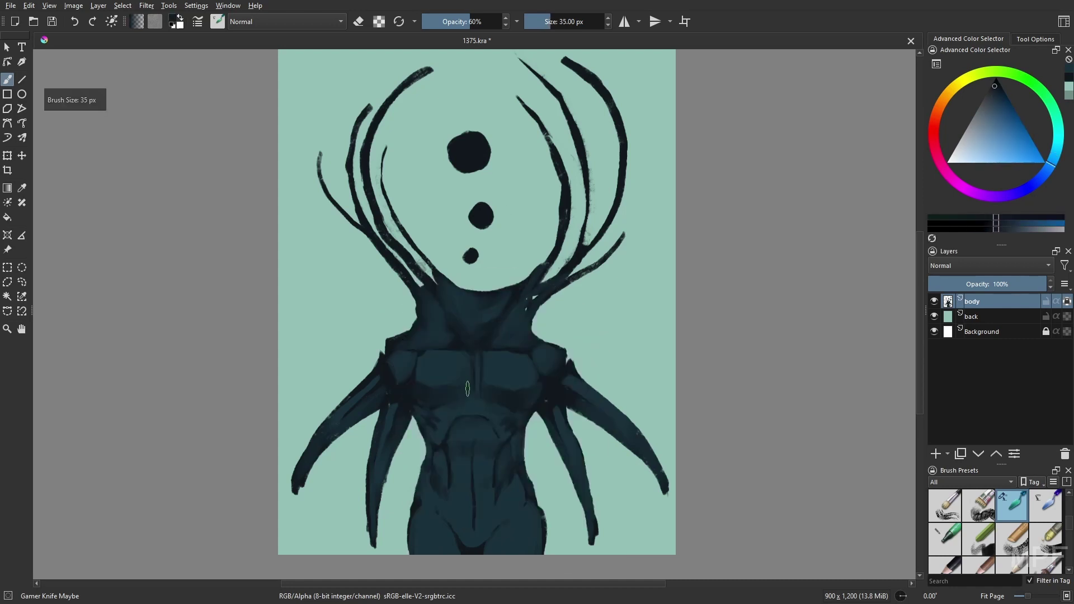
pyautogui.moveTo(468, 389)
pyautogui.mouseDown()
pyautogui.moveTo(487, 390)
pyautogui.moveTo(467, 389)
pyautogui.mouseUp()
pyautogui.rightClick(472, 404)
pyautogui.click(473, 357)
pyautogui.rightClick(512, 390)
pyautogui.click(471, 410)
# Step: Reduce the brush to 22 px, sample teal and blend the shoulder joint into the upper arm
pyautogui.press('[')
pyautogui.press('[')
pyautogui.press('[')
pyautogui.press('[')
pyautogui.press('[')
pyautogui.press('[')
pyautogui.press('[')
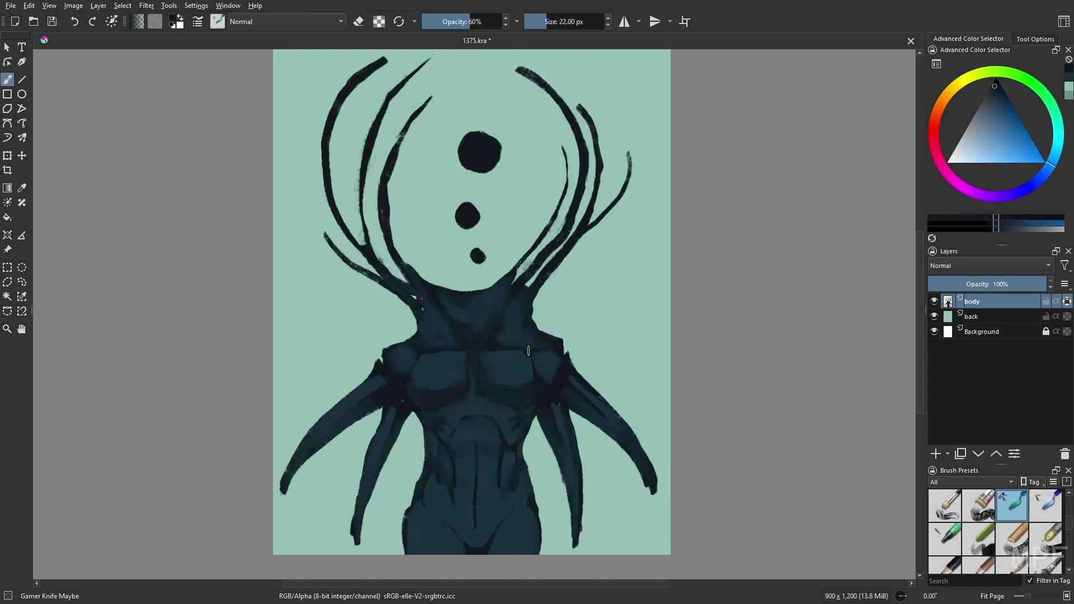
pyautogui.keyDown('ctrl'); pyautogui.click(537, 349); pyautogui.keyUp('ctrl')
pyautogui.moveTo(541, 351); pyautogui.dragTo(545, 363)
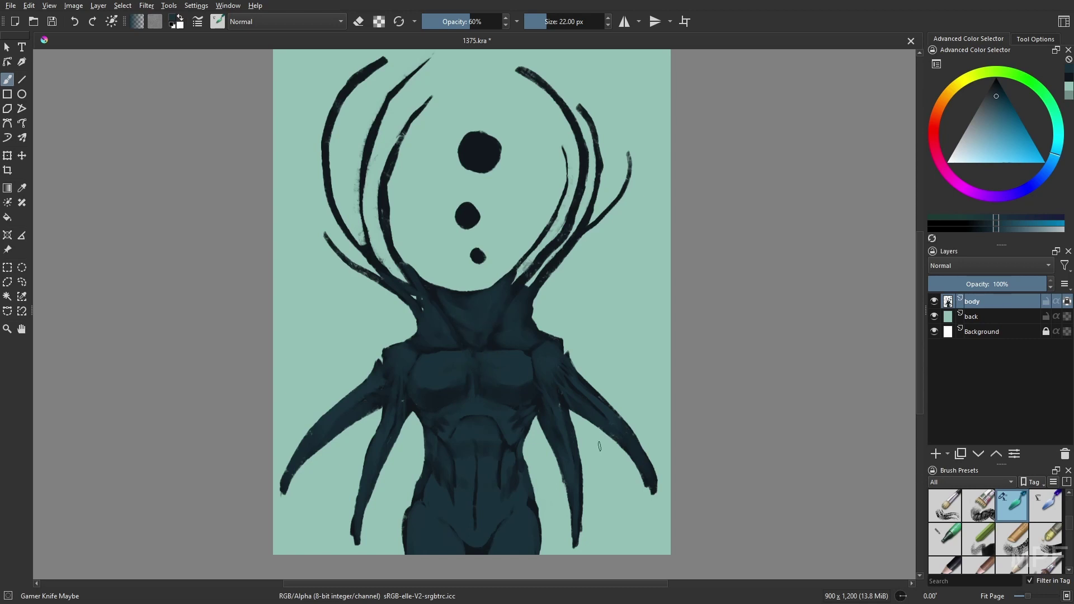
# Step: Shade both hips with the dark colour using a large brush of about 156 px
pyautogui.rightClick(568, 428)
pyautogui.click(523, 429)
pyautogui.click(567, 22)
pyautogui.moveTo(529, 540); pyautogui.dragTo(504, 550)
pyautogui.moveTo(418, 527); pyautogui.dragTo(456, 550)
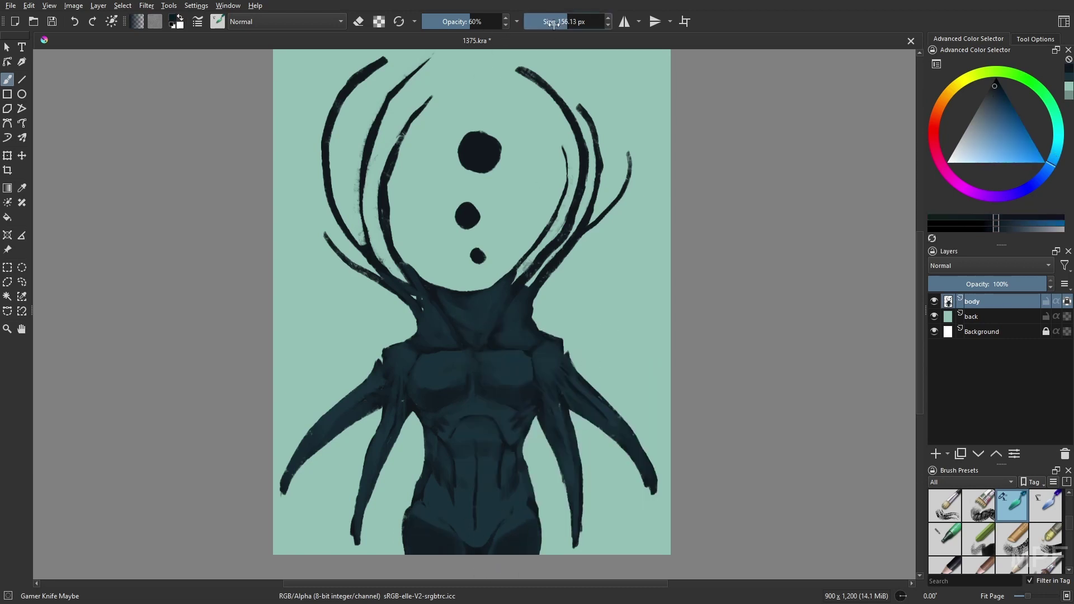
# Step: Set the brush to about 45 px and 35% opacity and blend teal over the abdomen's dark centre line
pyautogui.click(553, 23)
pyautogui.click(450, 21)
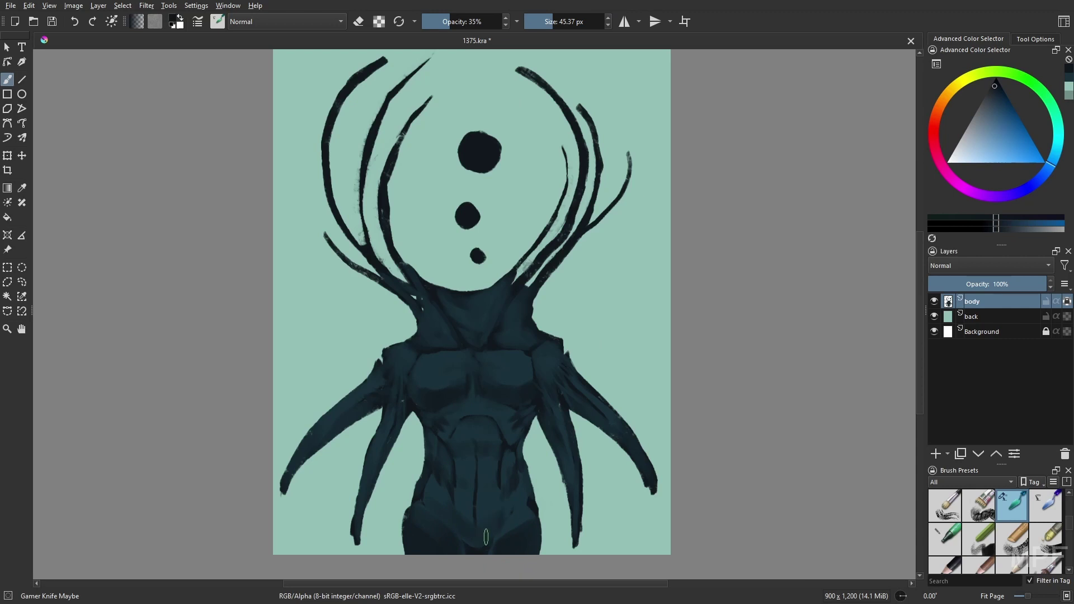
pyautogui.scroll(1, 496, 547)
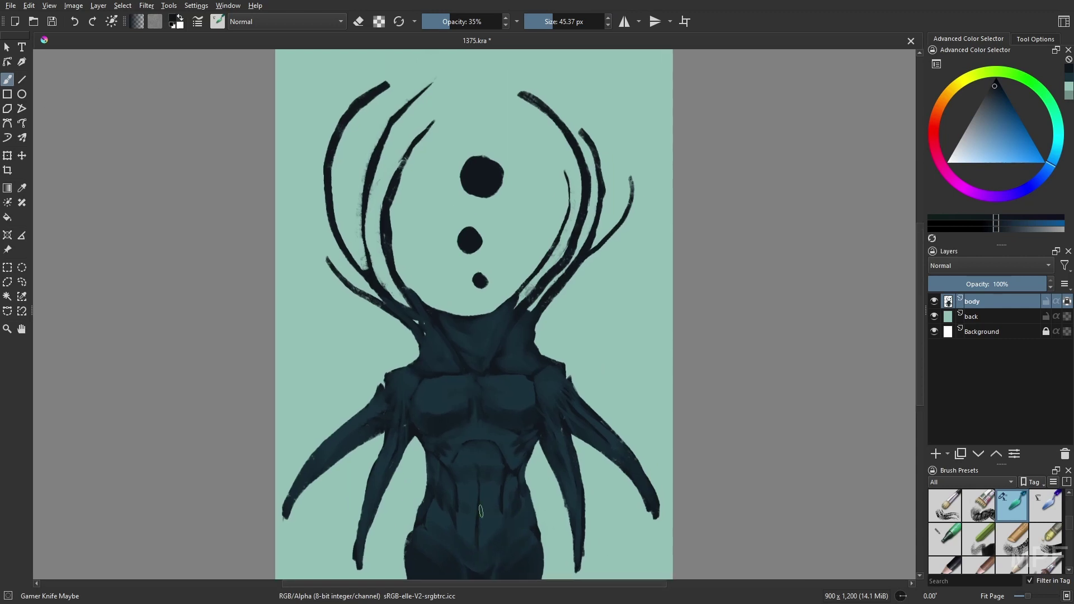
pyautogui.rightClick(483, 462)
pyautogui.click(483, 463)
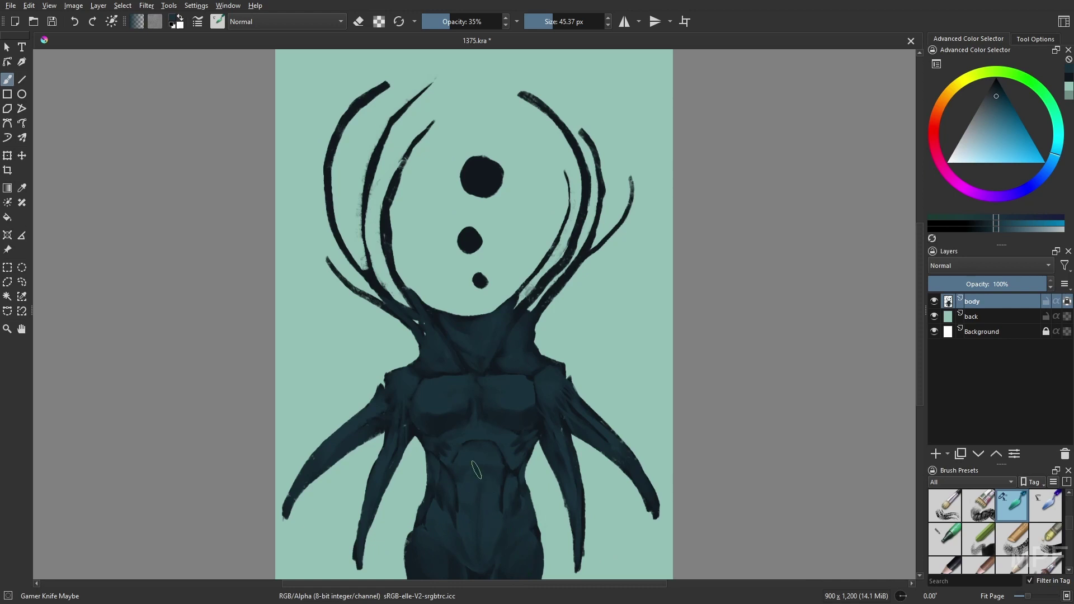
# Step: Soften the upper chest and pectoral edges with sampled dark and teal tones
pyautogui.keyDown('ctrl'); pyautogui.click(479, 379); pyautogui.keyUp('ctrl')
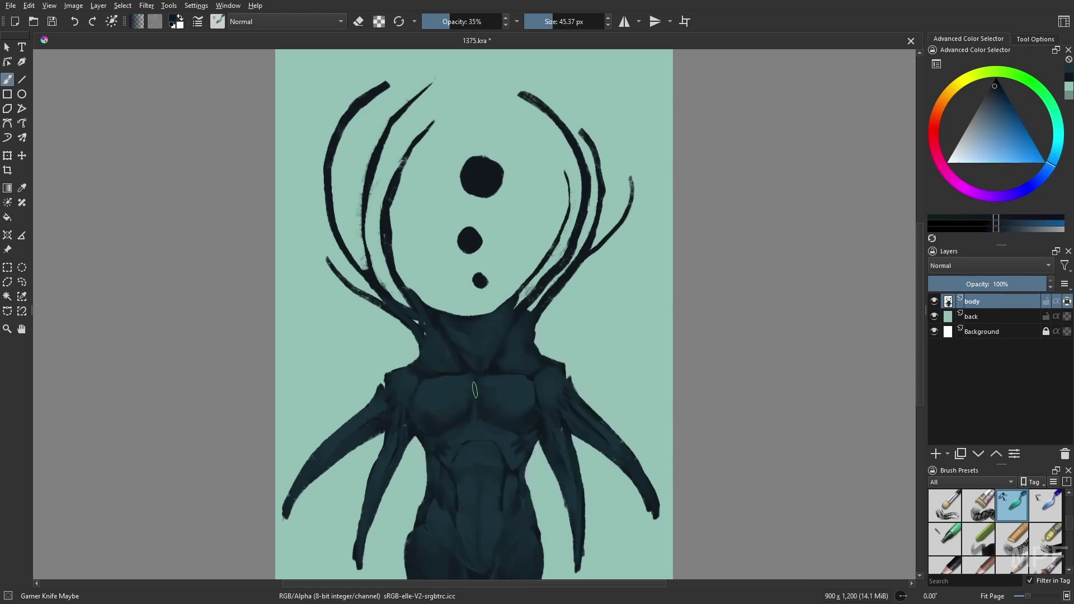
pyautogui.moveTo(477, 388); pyautogui.dragTo(511, 383)
pyautogui.keyDown('ctrl'); pyautogui.click(521, 385); pyautogui.keyUp('ctrl')
pyautogui.rightClick(502, 412)
pyautogui.click(455, 412)
# Step: Set the brush to about 19 px and 54% opacity, mirror the view and detail the neck, shoulders and chest with sampled tones
pyautogui.click(545, 22)
pyautogui.rightClick(488, 410)
pyautogui.click(465, 22)
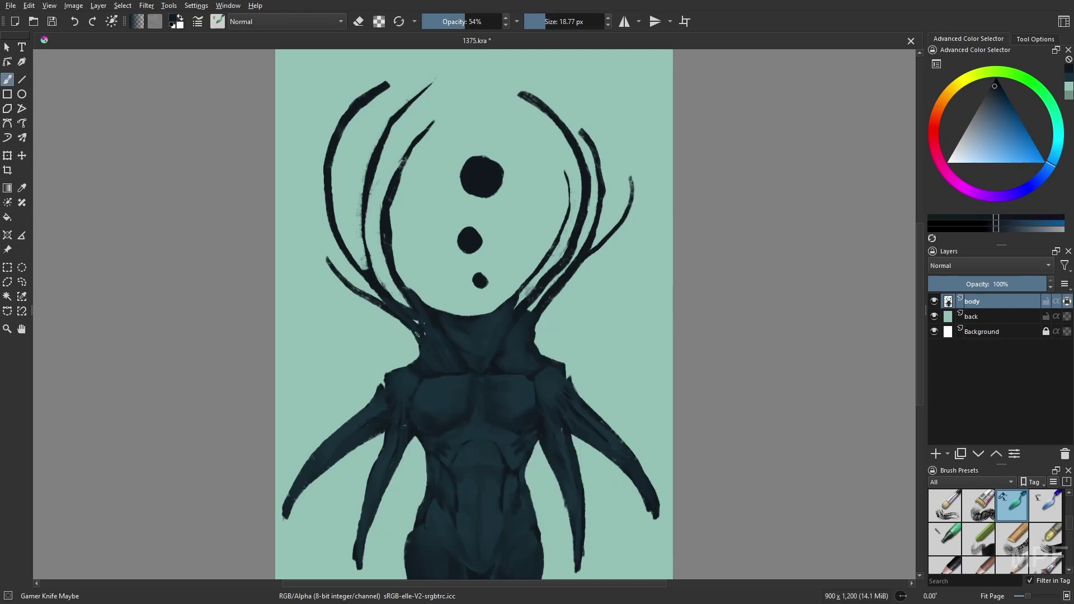
pyautogui.press('m')
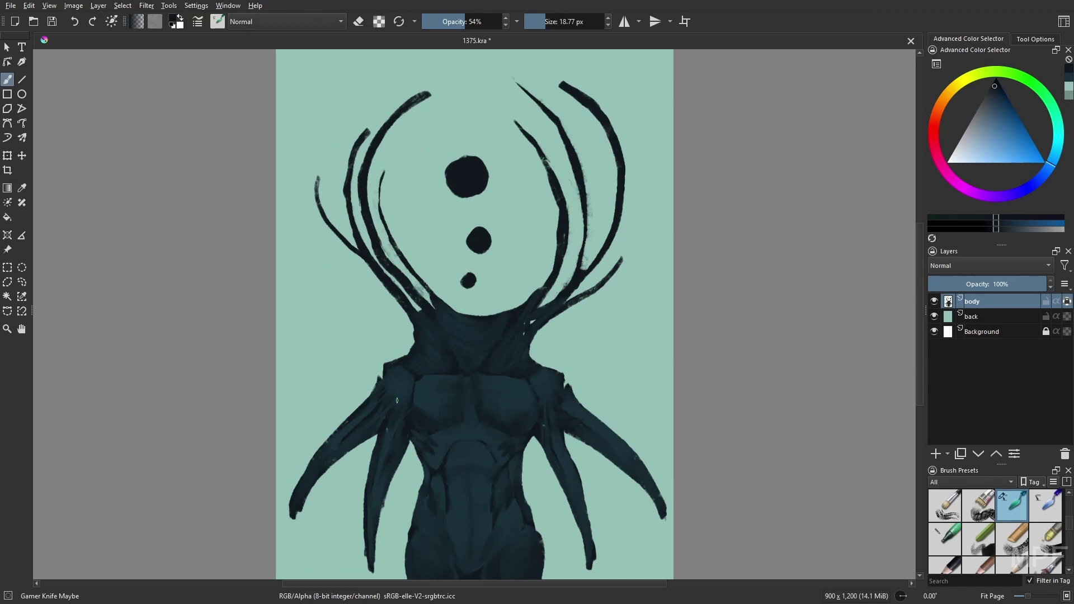
pyautogui.keyDown('ctrl'); pyautogui.click(471, 400); pyautogui.keyUp('ctrl')
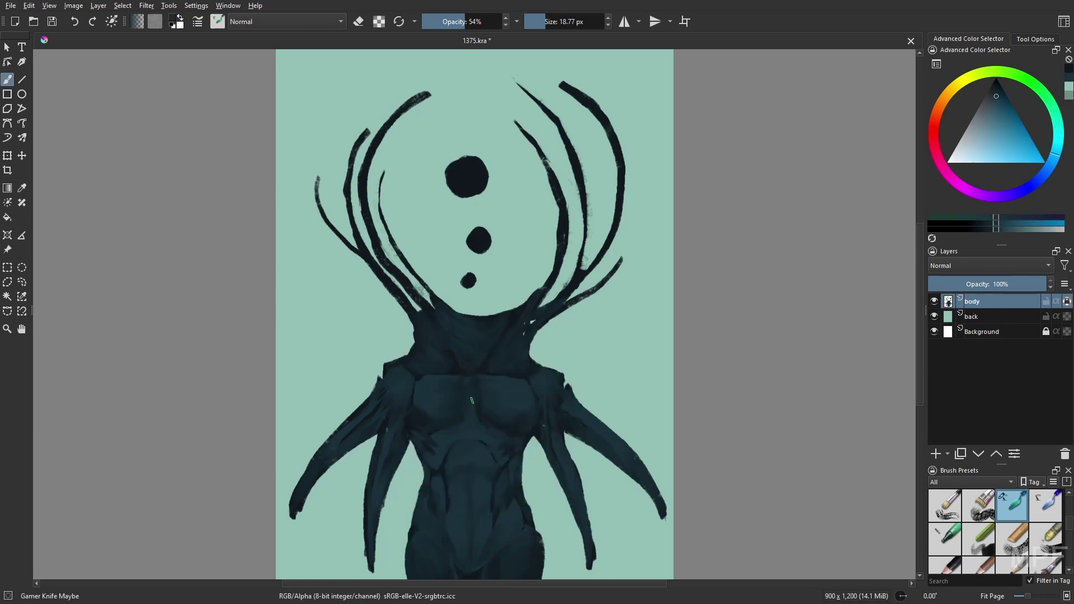
pyautogui.keyDown('ctrl'); pyautogui.click(463, 410); pyautogui.keyUp('ctrl')
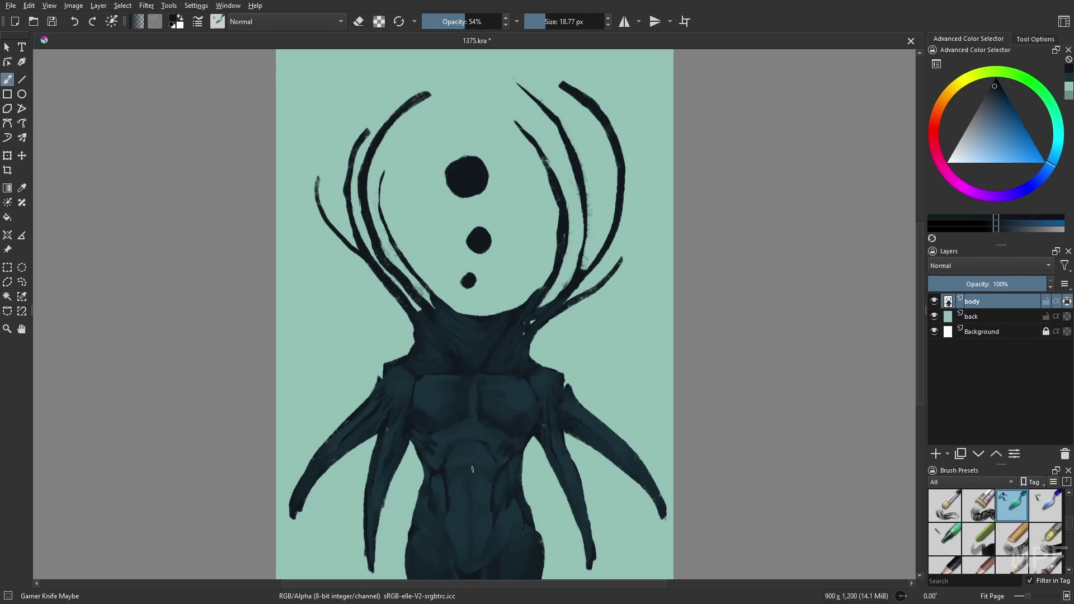
# Step: Switch to the RGBA 06 Rock brush, extend one hip outward with sampled teal and trim the opposite hip's contour by erasing
pyautogui.moveTo(579, 509); pyautogui.dragTo(578, 492)
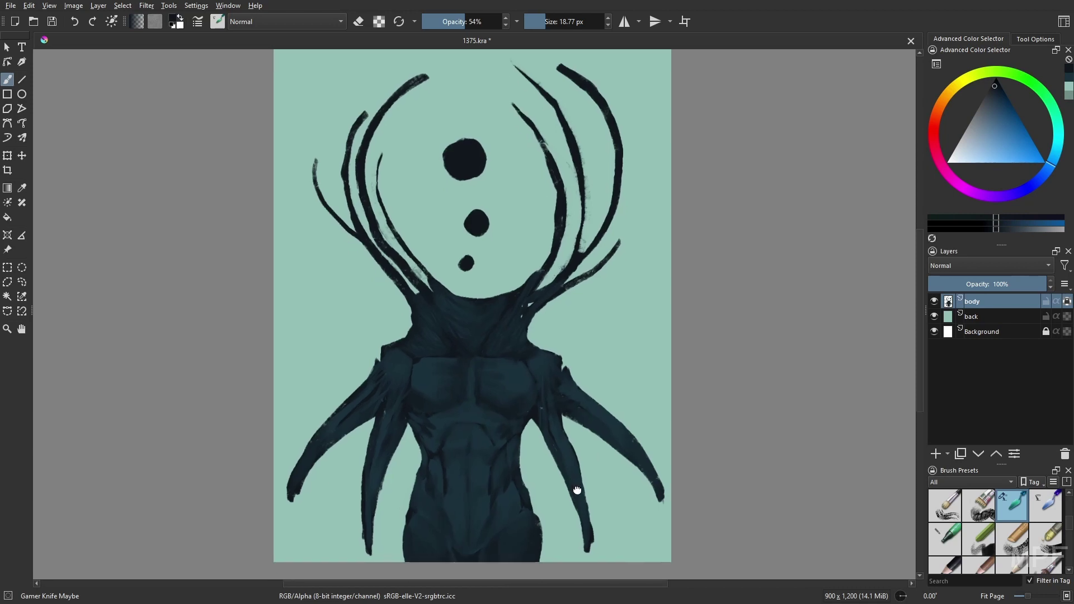
pyautogui.rightClick(572, 484)
pyautogui.click(451, 477)
pyautogui.keyDown('ctrl'); pyautogui.click(419, 526); pyautogui.keyUp('ctrl')
pyautogui.moveTo(406, 520)
pyautogui.mouseDown()
pyautogui.moveTo(402, 559)
pyautogui.moveTo(410, 503)
pyautogui.mouseUp()
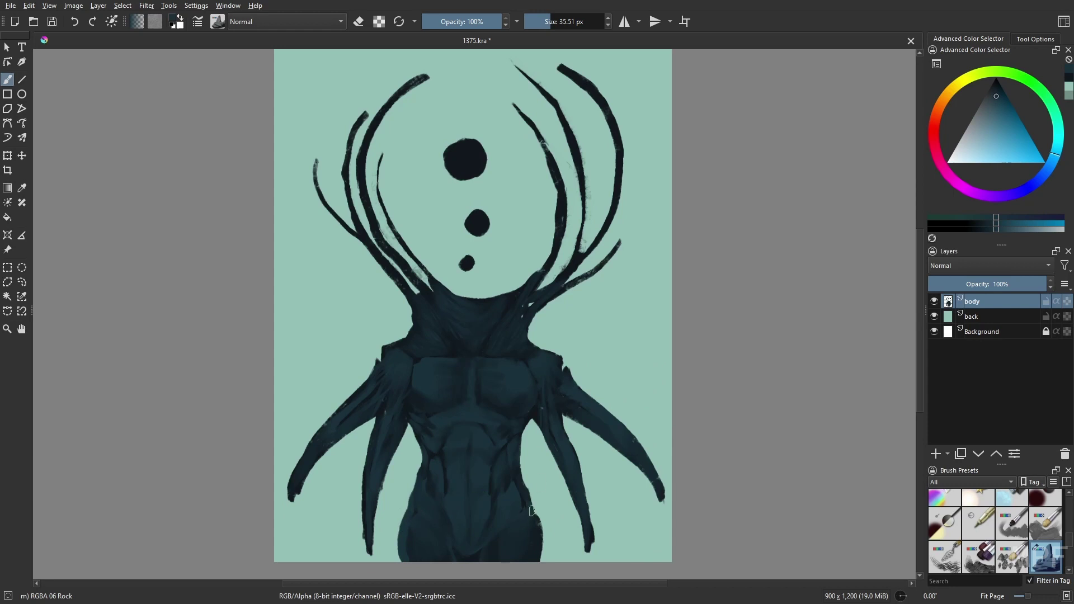
pyautogui.press('e')
pyautogui.moveTo(531, 510); pyautogui.dragTo(546, 554)
# Step: Switch back to the Gamer Knife Maybe brush at 54% opacity and blend the reshaped hip
pyautogui.rightClick(543, 492)
pyautogui.click(625, 428)
pyautogui.rightClick(594, 447)
pyautogui.click(557, 454)
pyautogui.click(416, 509)
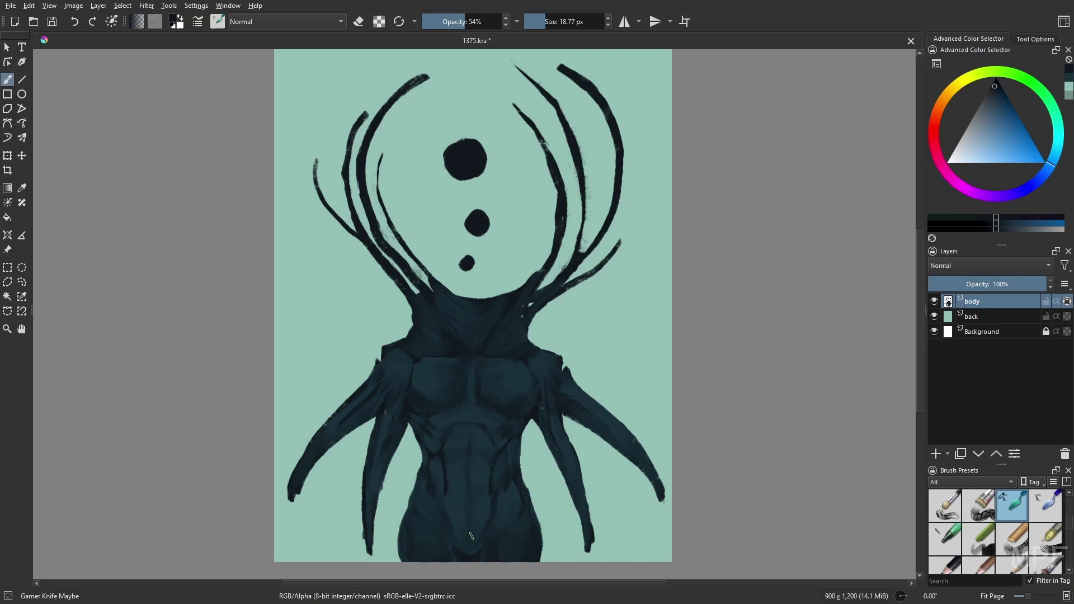
# Step: Blend strokes down the front of the neck and pick up teal for the pectoral highlights
pyautogui.moveTo(447, 314); pyautogui.dragTo(467, 338)
pyautogui.rightClick(474, 369)
pyautogui.keyDown('ctrl'); pyautogui.click(416, 370); pyautogui.keyUp('ctrl')
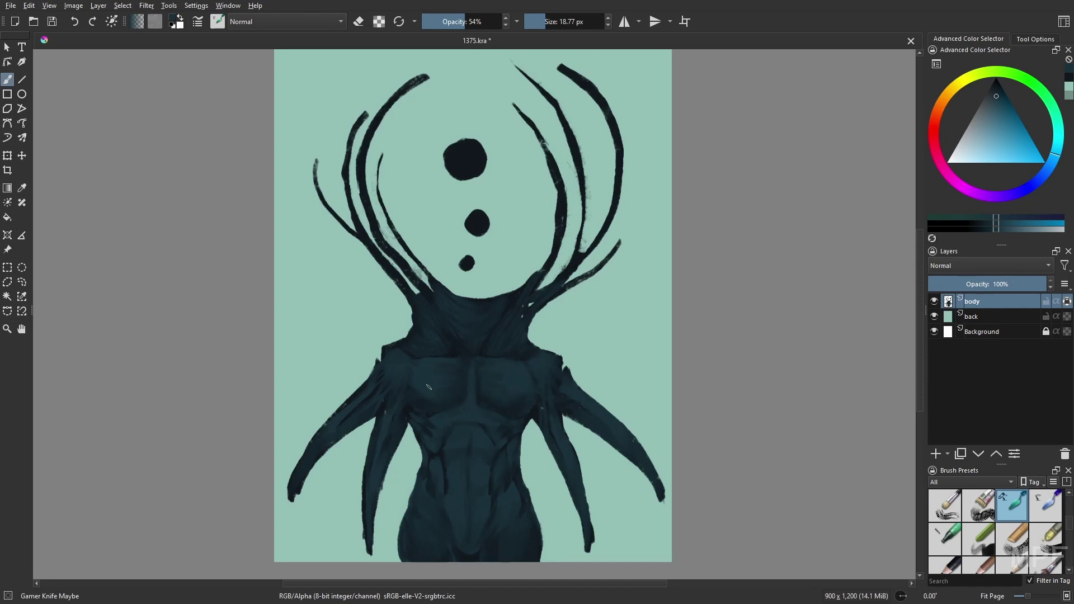
# Step: Set the brush to 100% opacity and 10 px and add fine streaks along the neck's sides and the horn base
pyautogui.moveTo(487, 27); pyautogui.dragTo(509, 27)
pyautogui.press('[')
pyautogui.press('[')
pyautogui.press('[')
pyautogui.press('[')
pyautogui.press('[')
pyautogui.press('[')
pyautogui.press('[')
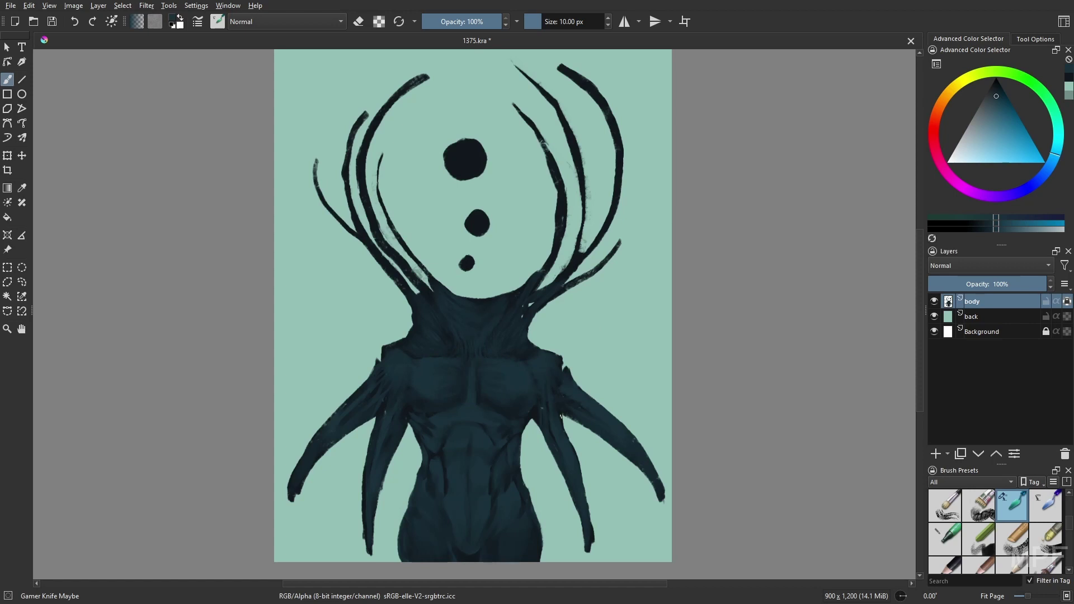
pyautogui.moveTo(528, 329); pyautogui.dragTo(528, 337)
pyautogui.moveTo(411, 335); pyautogui.dragTo(414, 324)
pyautogui.moveTo(404, 280); pyautogui.dragTo(434, 292)
# Step: Switch to the Basic-1 brush, sample the dark head colour, and stamp a clean round disc over the largest head circle
pyautogui.rightClick(566, 307)
pyautogui.click(638, 274)
pyautogui.click(978, 505)
pyautogui.click(560, 21)
pyautogui.keyDown('ctrl'); pyautogui.click(465, 161); pyautogui.keyUp('ctrl')
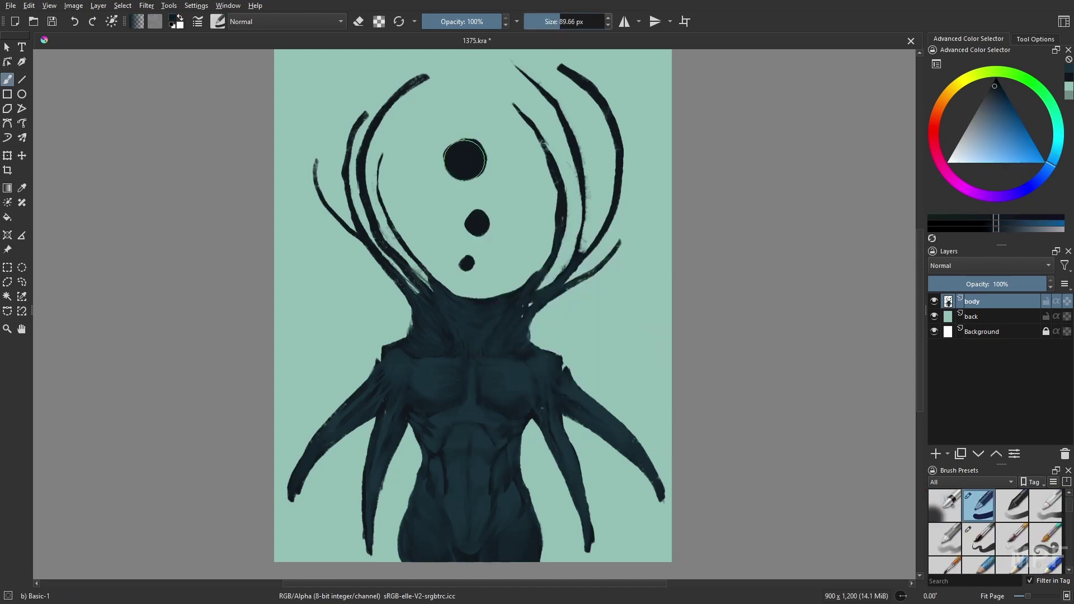
pyautogui.press(']')
pyautogui.press(']')
pyautogui.press(']')
pyautogui.click(466, 160)
# Step: Shrink the brush and stamp a clean dark disc over the middle head circle
pyautogui.press('[')
pyautogui.press('[')
pyautogui.press('[')
pyautogui.press('[')
pyautogui.press('[')
pyautogui.press('[')
pyautogui.press('[')
pyautogui.click(478, 223)
# Step: Reduce the brush to 41 px and stamp a clean dark disc over the smallest head circle
pyautogui.press('[')
pyautogui.press('[')
pyautogui.press('[')
pyautogui.press('[')
pyautogui.press('[')
pyautogui.press('[')
pyautogui.press('[')
pyautogui.click(466, 263)
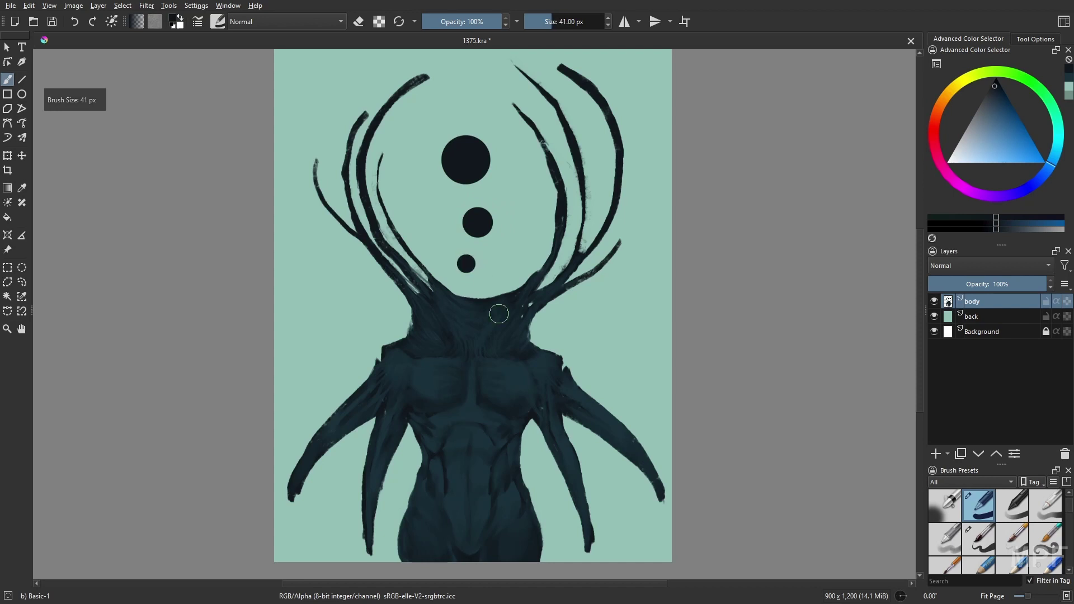
# Step: Lock the body layer's transparent pixels and airbrush soft teal shading onto the three floating discs
pyautogui.press('/')
pyautogui.click(1067, 302)
pyautogui.rightClick(781, 370)
pyautogui.click(837, 369)
pyautogui.click(559, 22)
pyautogui.moveTo(470, 145)
pyautogui.mouseDown()
pyautogui.moveTo(456, 154)
pyautogui.moveTo(477, 163)
pyautogui.mouseUp()
pyautogui.click(562, 22)
pyautogui.moveTo(473, 218); pyautogui.dragTo(484, 221)
pyautogui.moveTo(464, 262); pyautogui.dragTo(476, 259)
# Step: Use the Gamer Knife Maybe brush at 10.20 px to shade the side of the abdomen with dark and teal strokes
pyautogui.moveTo(549, 22); pyautogui.dragTo(541, 22)
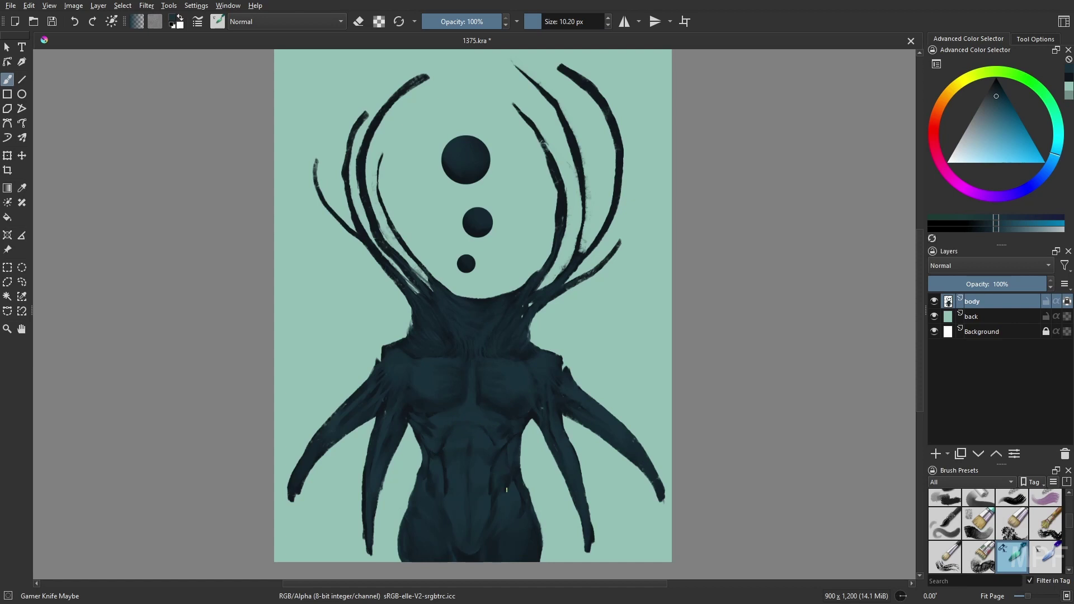
pyautogui.rightClick(547, 480)
pyautogui.click(503, 427)
pyautogui.moveTo(502, 480); pyautogui.dragTo(495, 492)
pyautogui.rightClick(520, 475)
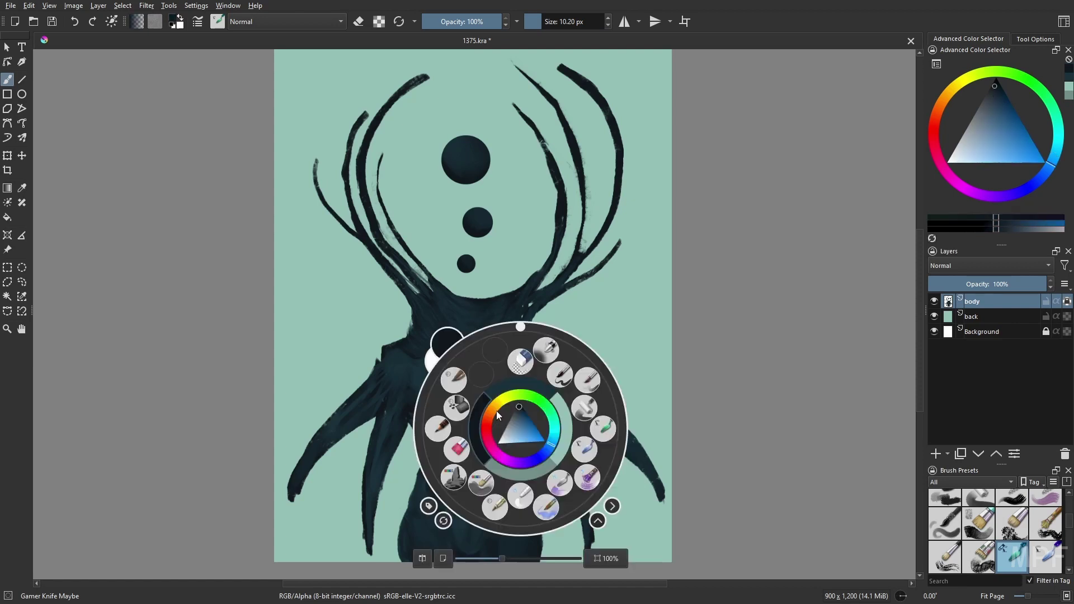
pyautogui.click(498, 413)
# Step: Alternate between the recent dark and teal colours to refine the muscle shading on the abdomen, waist and hips
pyautogui.rightClick(437, 454)
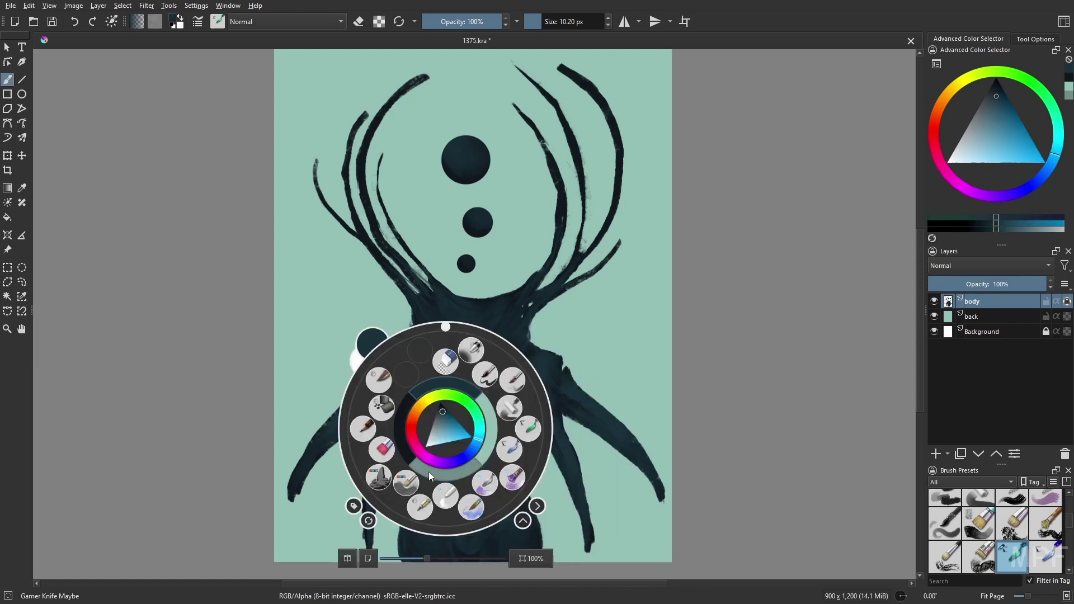
pyautogui.click(478, 436)
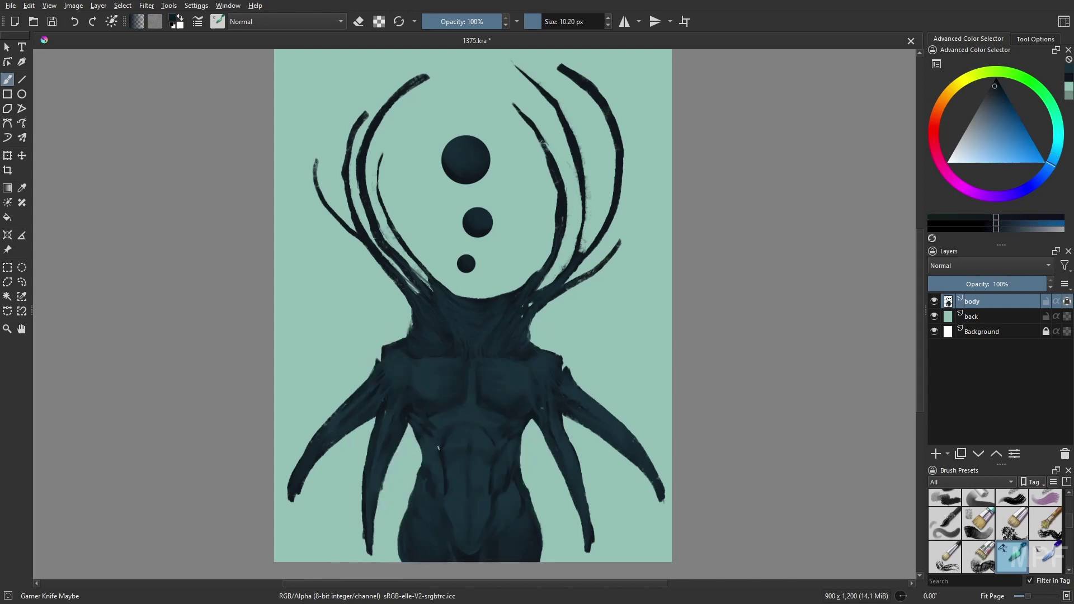
pyautogui.rightClick(498, 452)
pyautogui.click(468, 429)
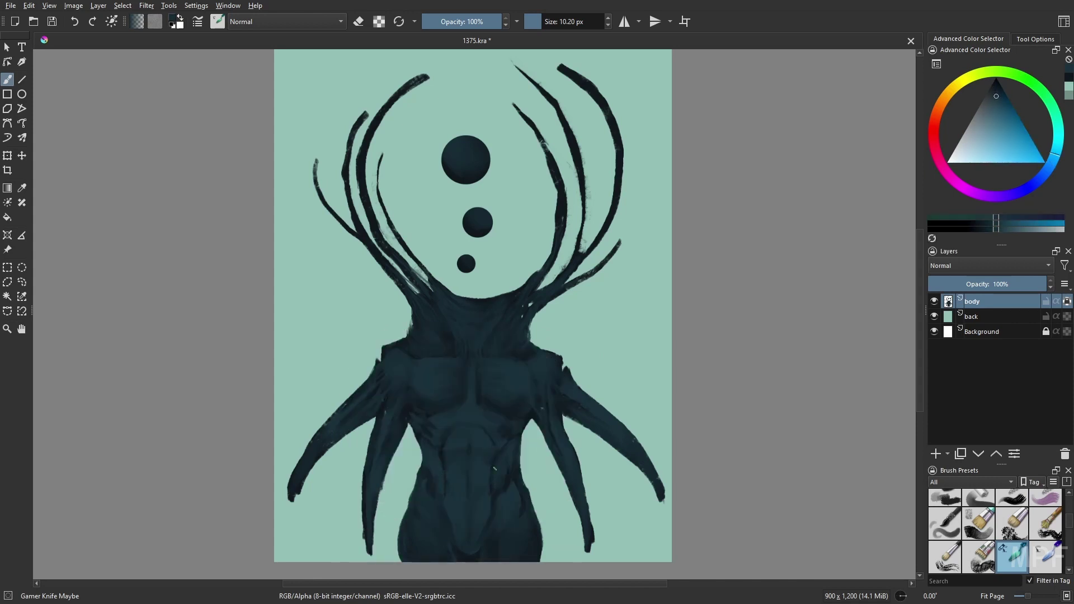
pyautogui.rightClick(508, 450)
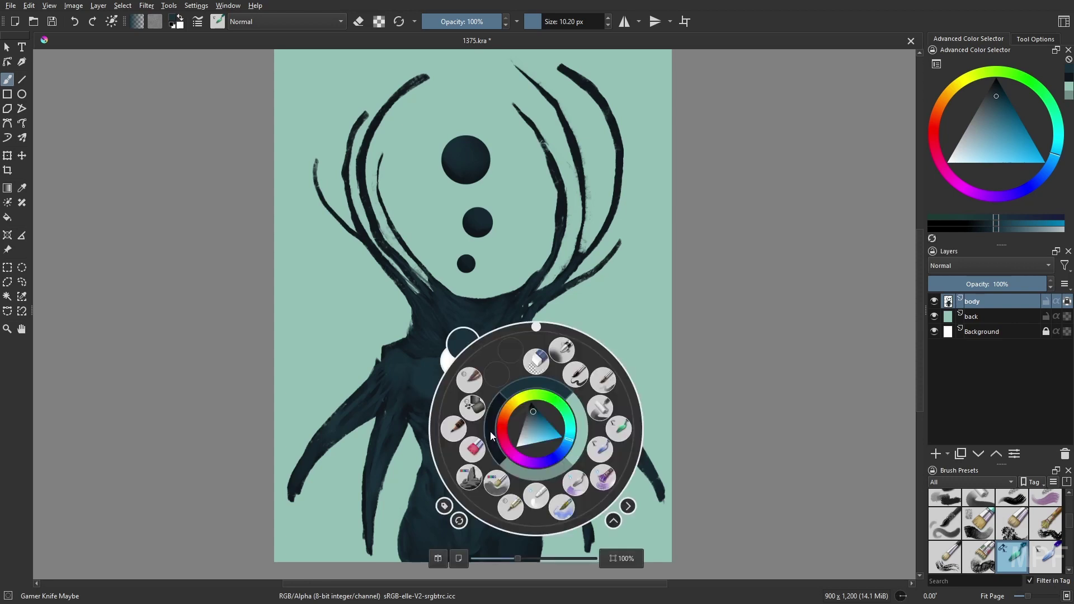
pyautogui.click(532, 430)
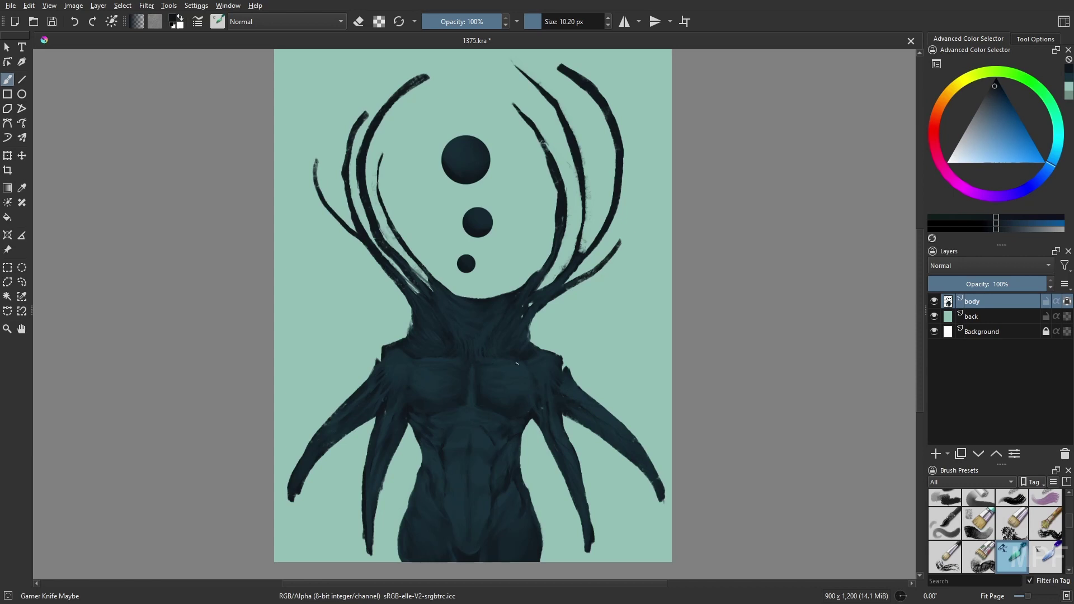
# Step: Reduce the brush to 5 px, darken the colour, and paint fine creases on the neck, chest and abdomen, checking the figure mirrored
pyautogui.press('[')
pyautogui.press('1')
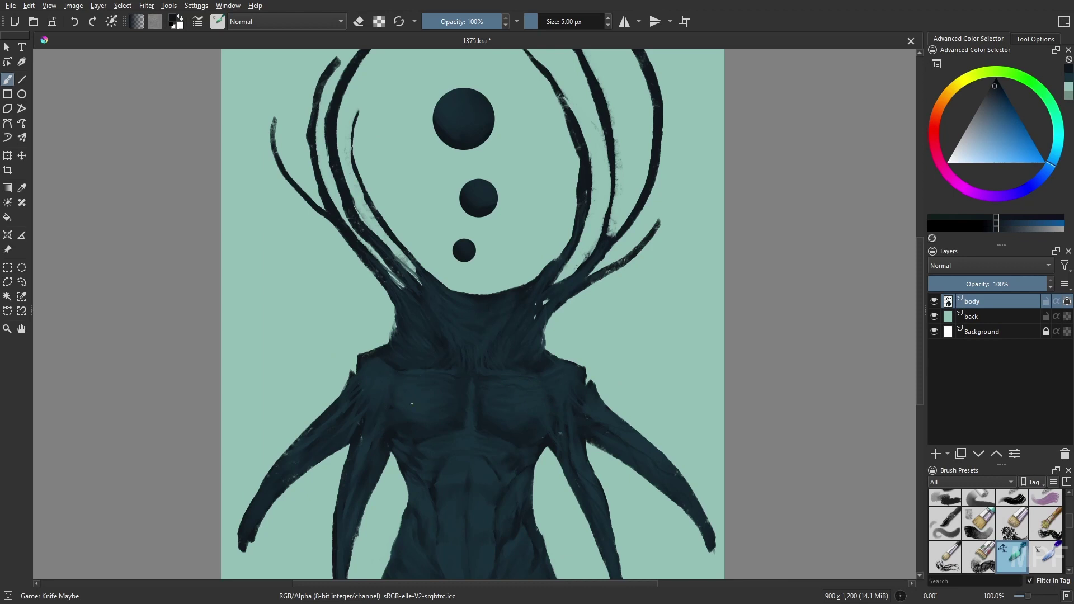
pyautogui.press('k')
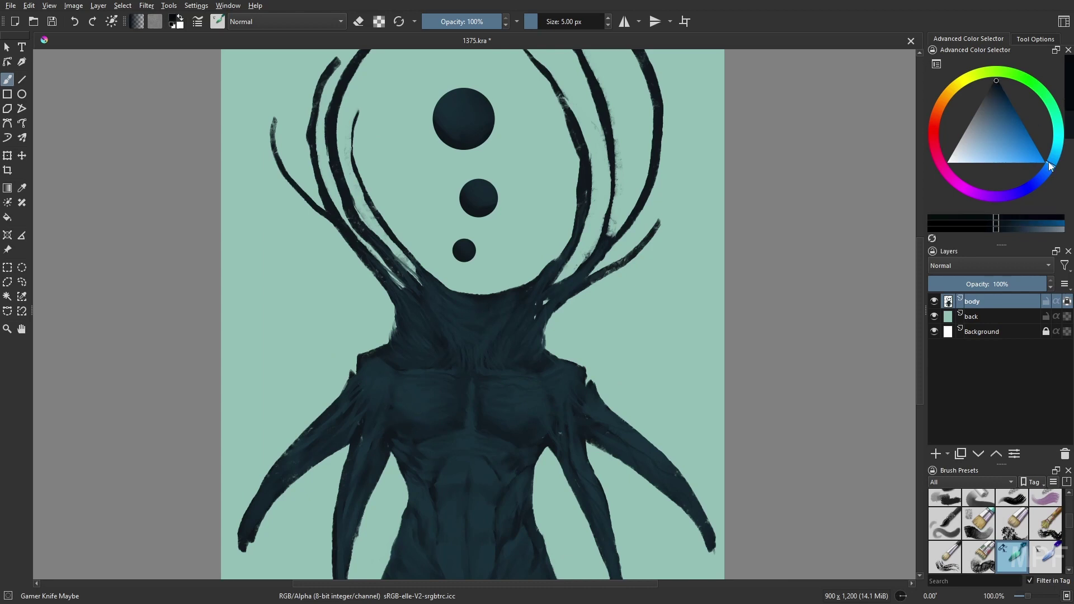
pyautogui.moveTo(438, 286); pyautogui.dragTo(439, 287)
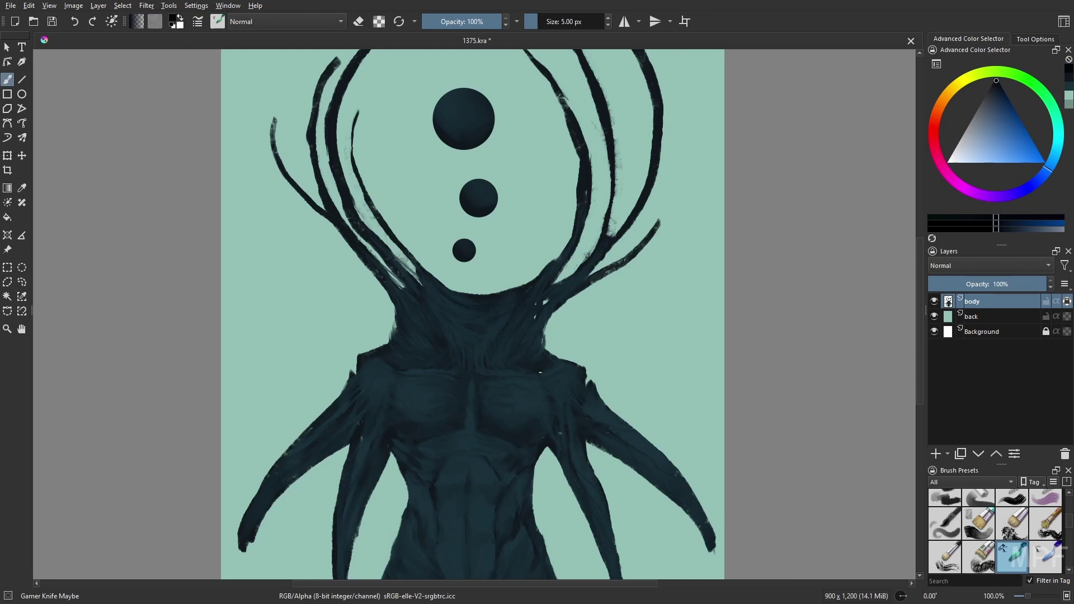
pyautogui.press('m')
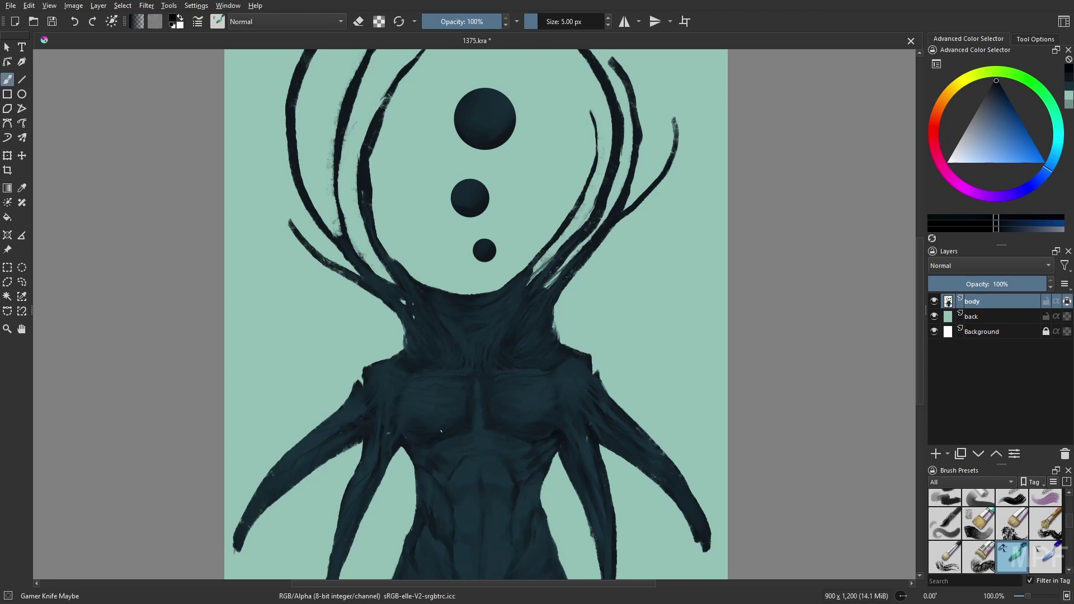
pyautogui.scroll(-2, 631, 485)
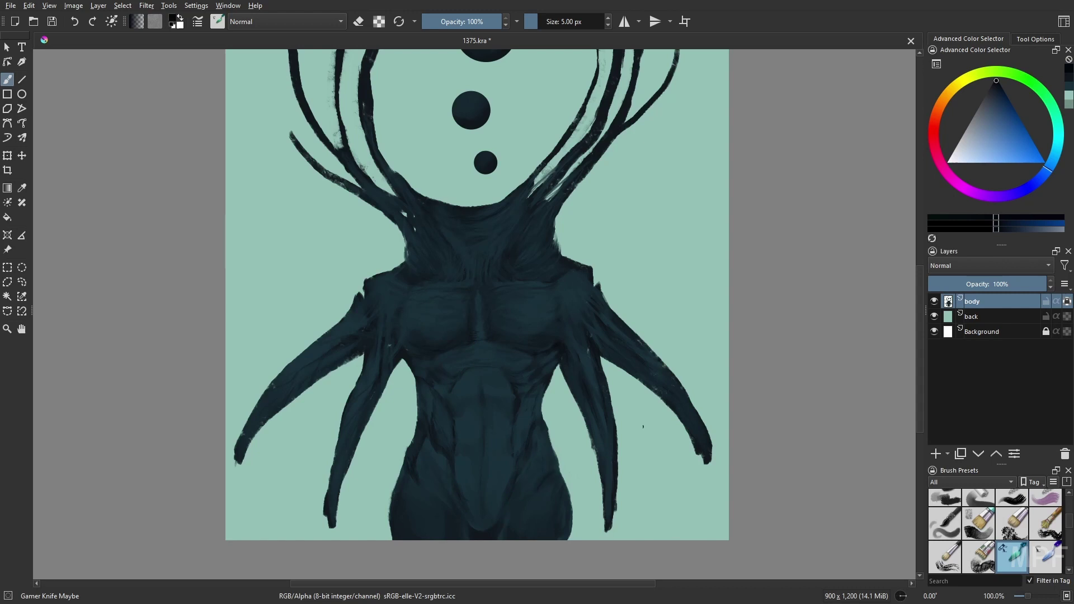
pyautogui.scroll(5, 643, 426)
# Step: Switch to the Airbrush Soft preset at about 43 px and soften the teal shading on the largest disc
pyautogui.press('/')
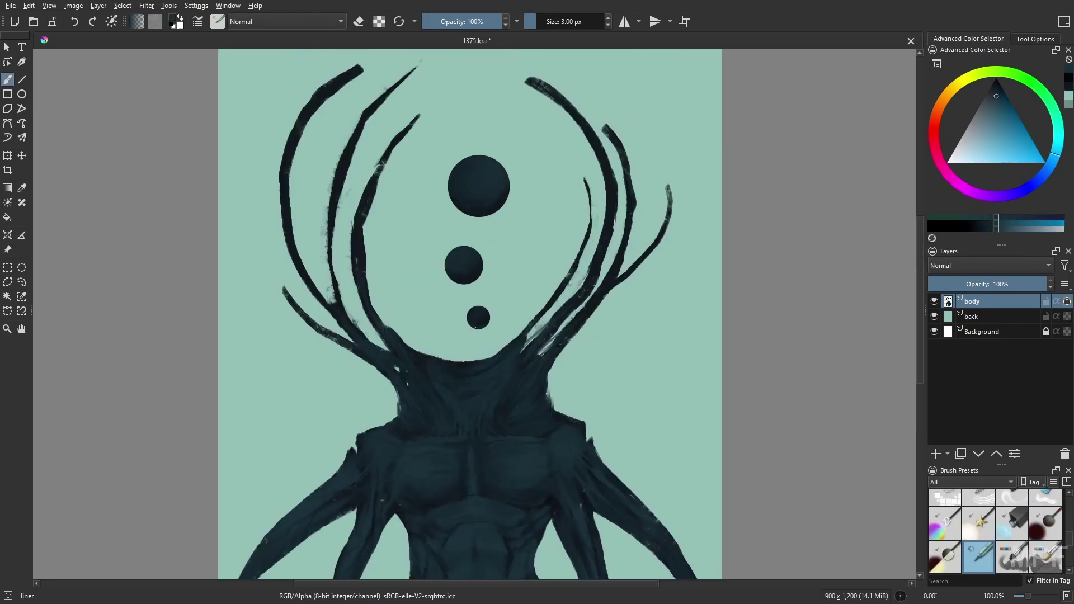
pyautogui.rightClick(486, 221)
pyautogui.click(424, 242)
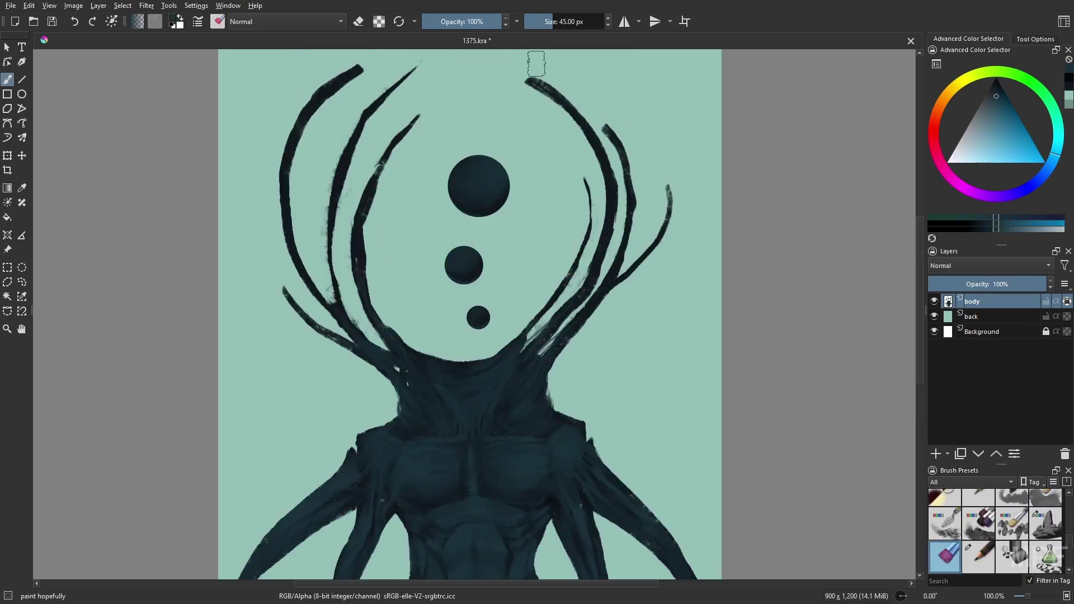
pyautogui.click(542, 22)
pyautogui.rightClick(512, 235)
pyautogui.click(534, 149)
pyautogui.click(552, 22)
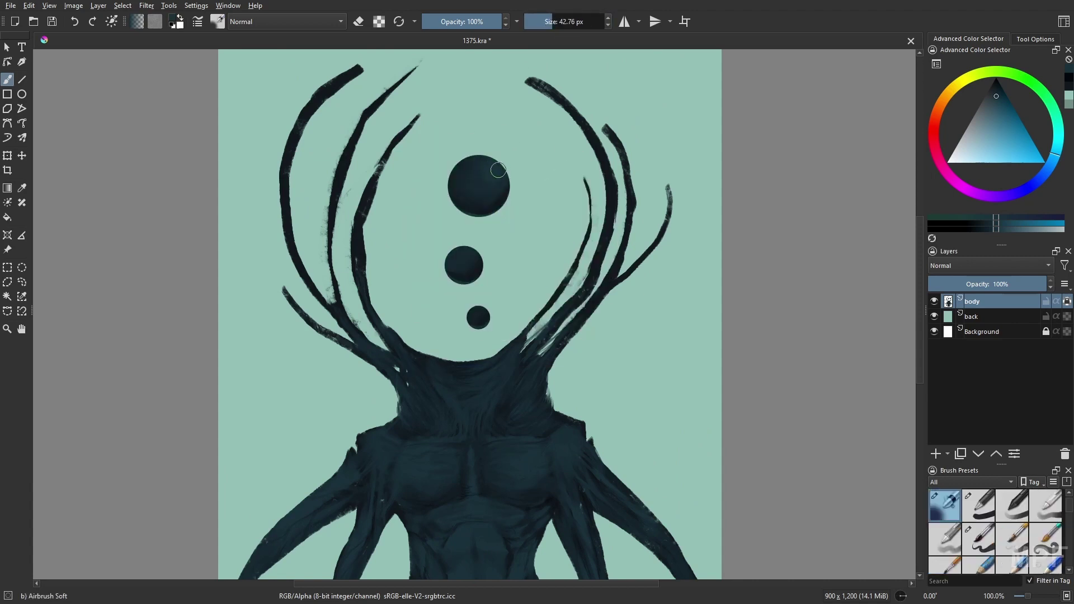
pyautogui.moveTo(494, 175); pyautogui.dragTo(490, 181)
# Step: Use the liner brush at 3 px to refine fine strands on the neck, chest and upper arms
pyautogui.moveTo(623, 450); pyautogui.dragTo(619, 431)
pyautogui.rightClick(619, 430)
pyautogui.click(551, 412)
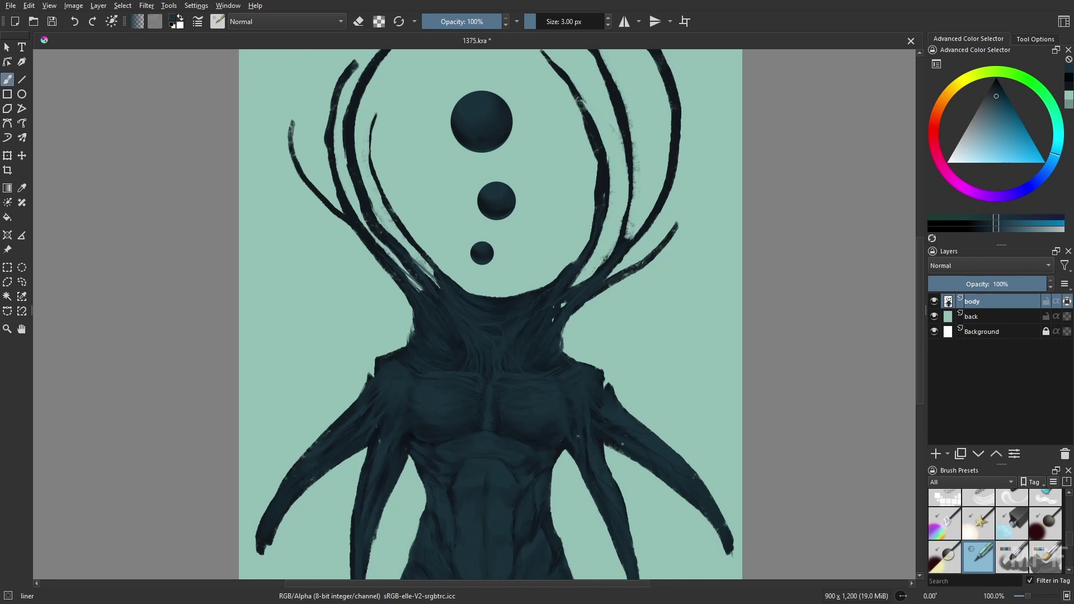
pyautogui.moveTo(662, 438); pyautogui.dragTo(672, 381)
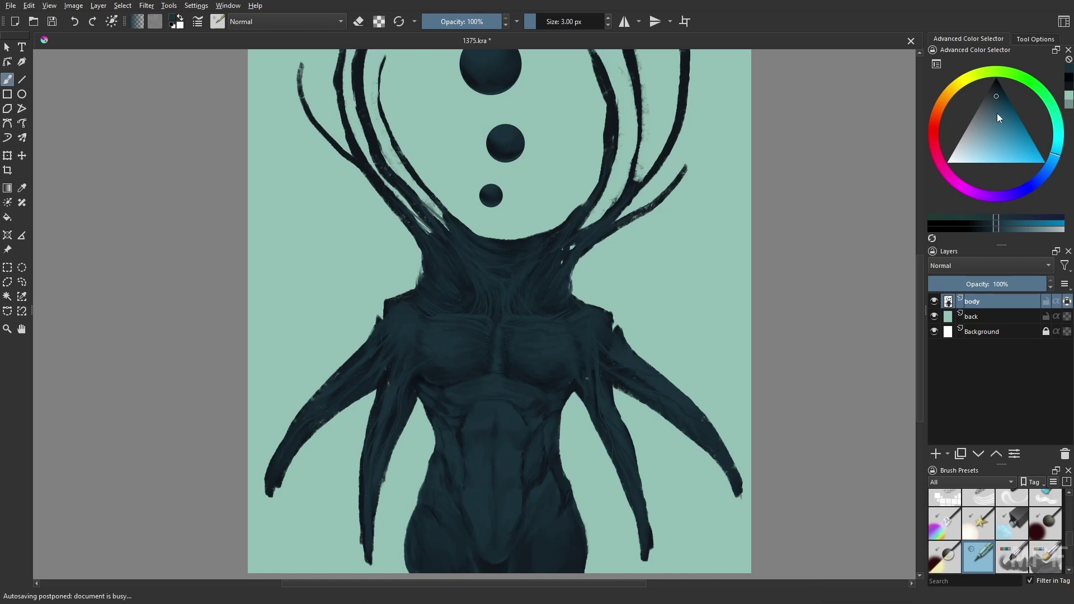
# Step: Choose a lighter teal and draw fine liner highlights along the neck base, collarbones and one shoulder
pyautogui.click(993, 116)
pyautogui.click(1057, 142)
pyautogui.moveTo(559, 313); pyautogui.dragTo(559, 351)
pyautogui.moveTo(566, 358); pyautogui.dragTo(580, 352)
pyautogui.moveTo(500, 360)
pyautogui.mouseDown()
pyautogui.moveTo(559, 346)
pyautogui.moveTo(448, 352)
pyautogui.mouseUp()
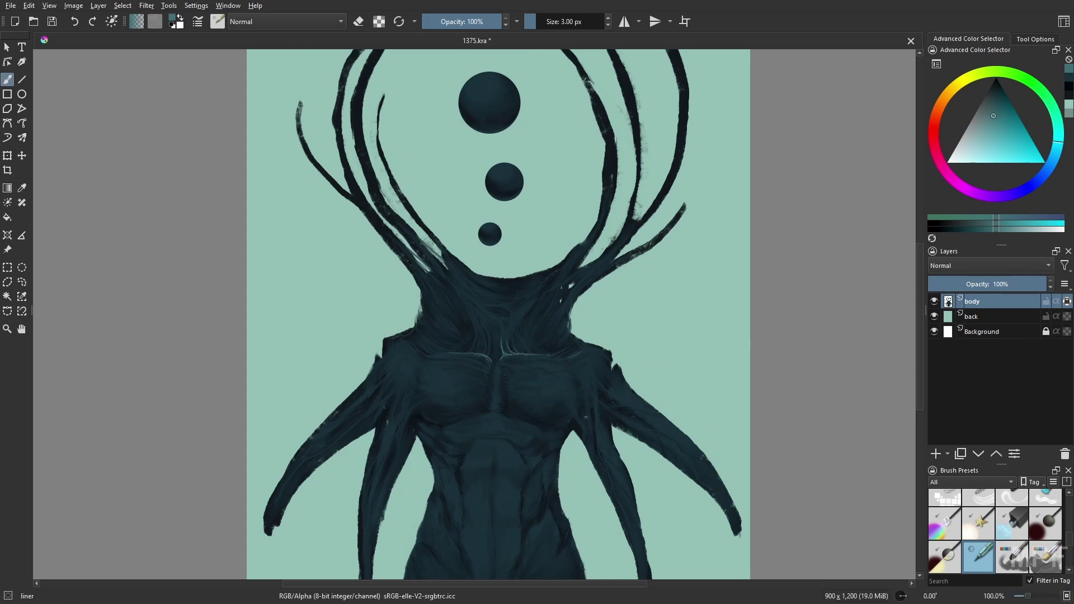
pyautogui.press('m')
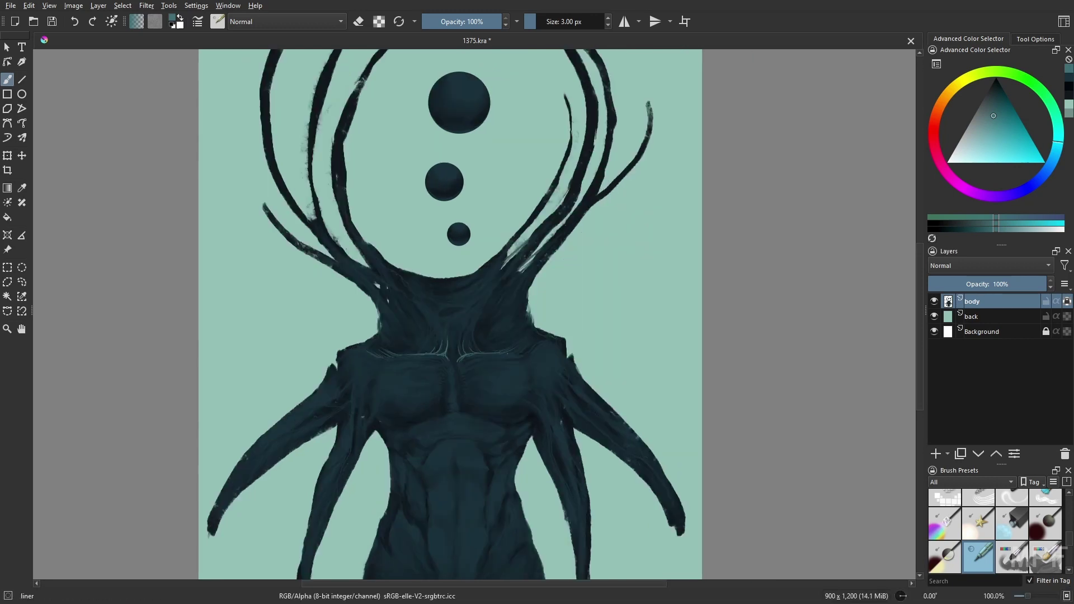
pyautogui.moveTo(543, 346); pyautogui.dragTo(551, 353)
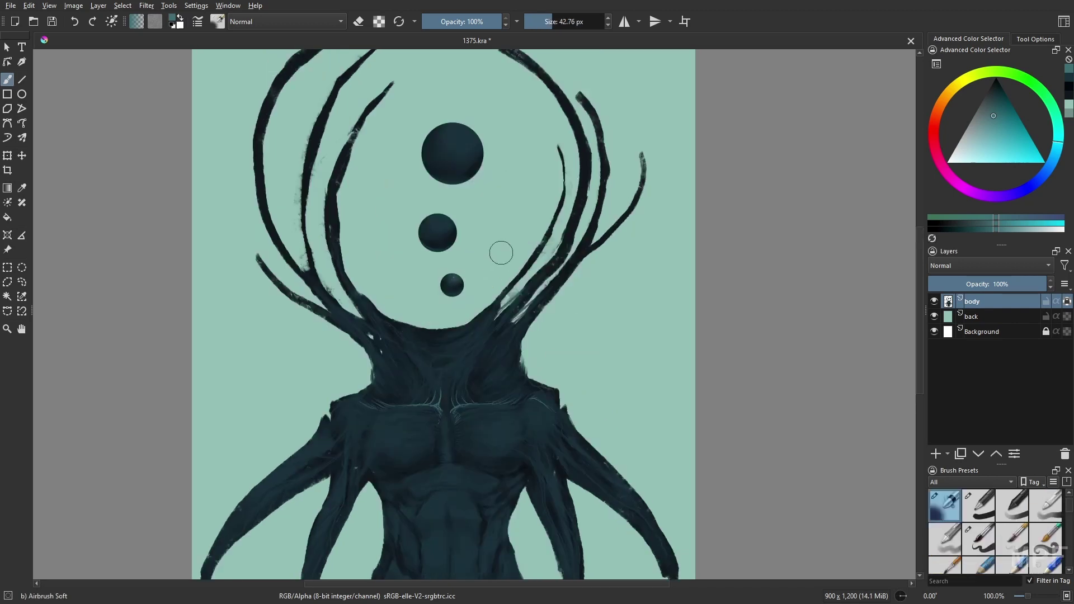
# Step: Switch to the Gamer Knife Maybe brush at 10 px and paint a lighter teal highlight on the middle disc
pyautogui.press(']')
pyautogui.rightClick(515, 297)
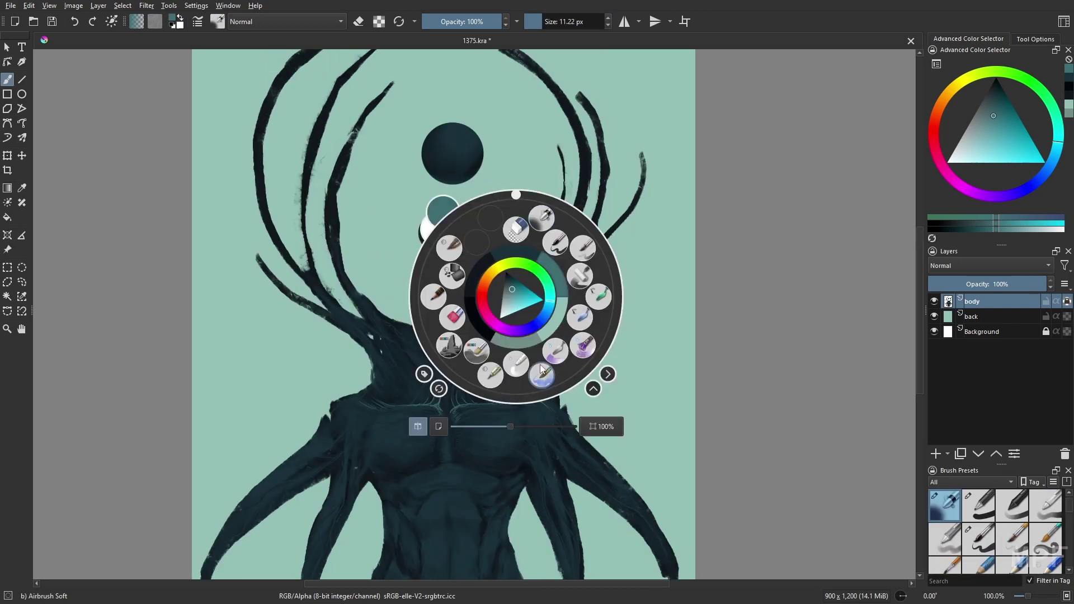
pyautogui.click(514, 362)
pyautogui.click(540, 21)
pyautogui.rightClick(502, 291)
pyautogui.click(481, 221)
pyautogui.press(']')
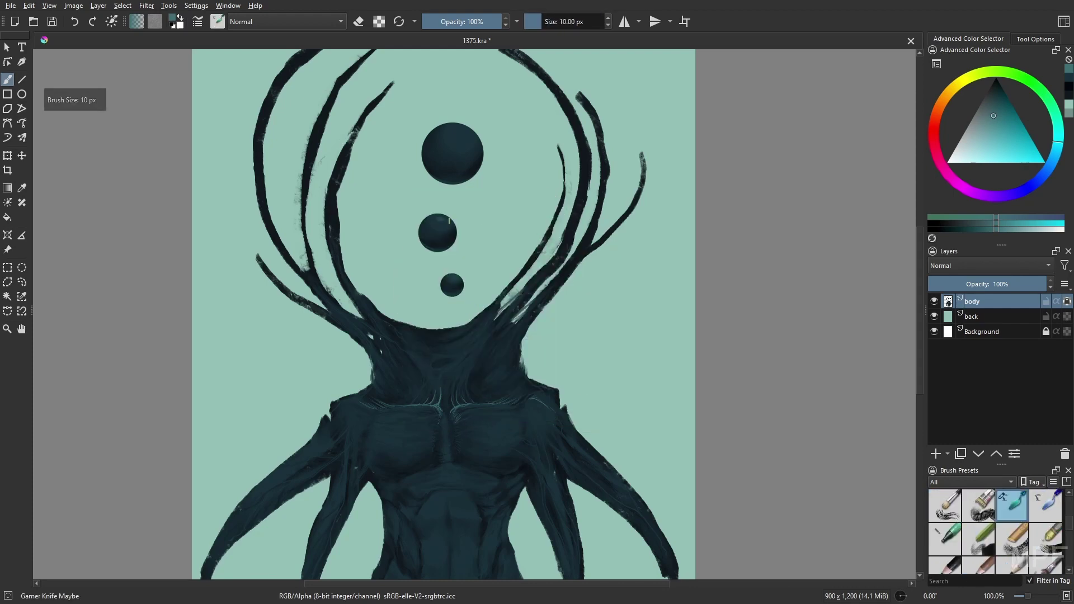
pyautogui.press('m')
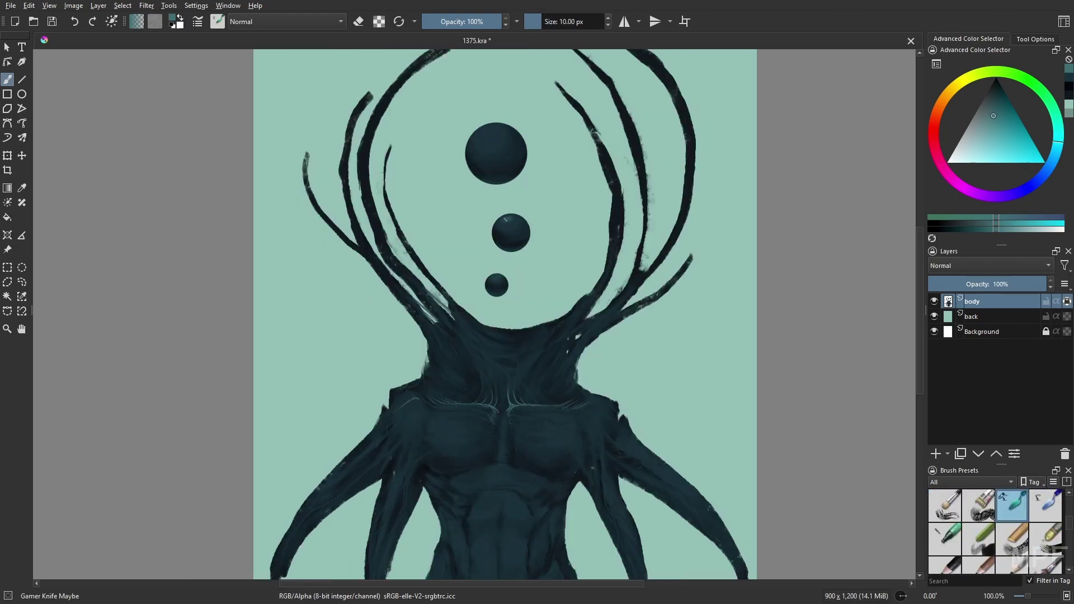
# Step: Adjust the brush size, paint a soft light-teal highlight on the upper part of the largest disc, and check it mirrored
pyautogui.click(546, 21)
pyautogui.moveTo(492, 131); pyautogui.dragTo(481, 138)
pyautogui.press('m')
pyautogui.press('m')
# Step: Draw thin branching teal highlight lines across the front of the neck with the 3 px liner brush
pyautogui.rightClick(554, 295)
pyautogui.click(499, 250)
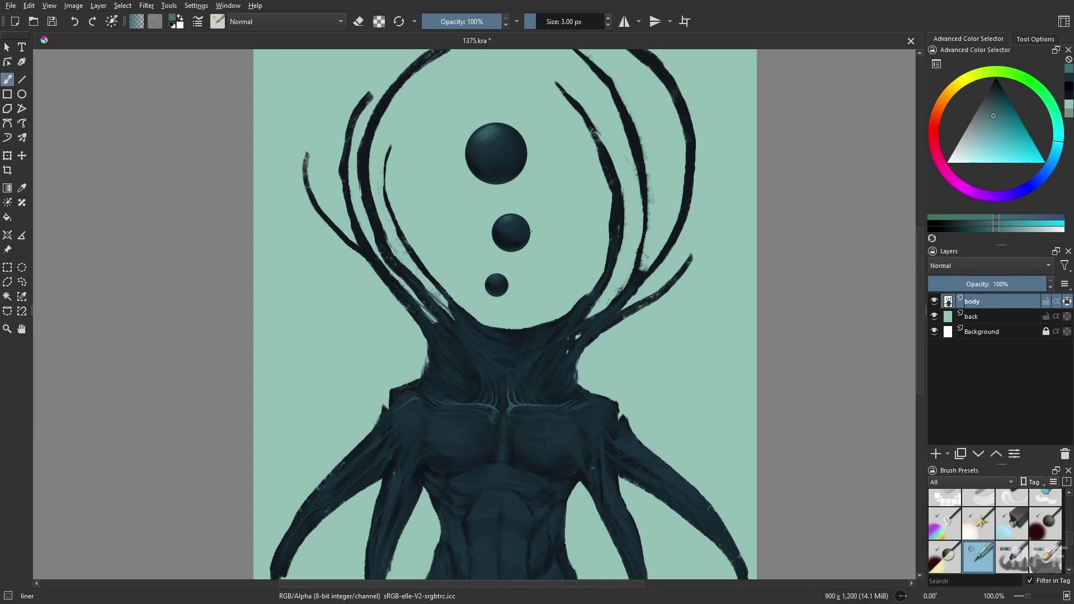
pyautogui.moveTo(474, 347); pyautogui.dragTo(501, 372)
# Step: Set the Gamer Knife Maybe brush to 8 px and add soft teal streaks along both sides of the neck
pyautogui.rightClick(469, 371)
pyautogui.click(446, 304)
pyautogui.press('[')
pyautogui.press('[')
pyautogui.press('[')
pyautogui.press('[')
pyautogui.press('[')
pyautogui.press('[')
pyautogui.press('[')
pyautogui.press('[')
pyautogui.press('[')
pyautogui.press('[')
pyautogui.moveTo(442, 368); pyautogui.dragTo(451, 381)
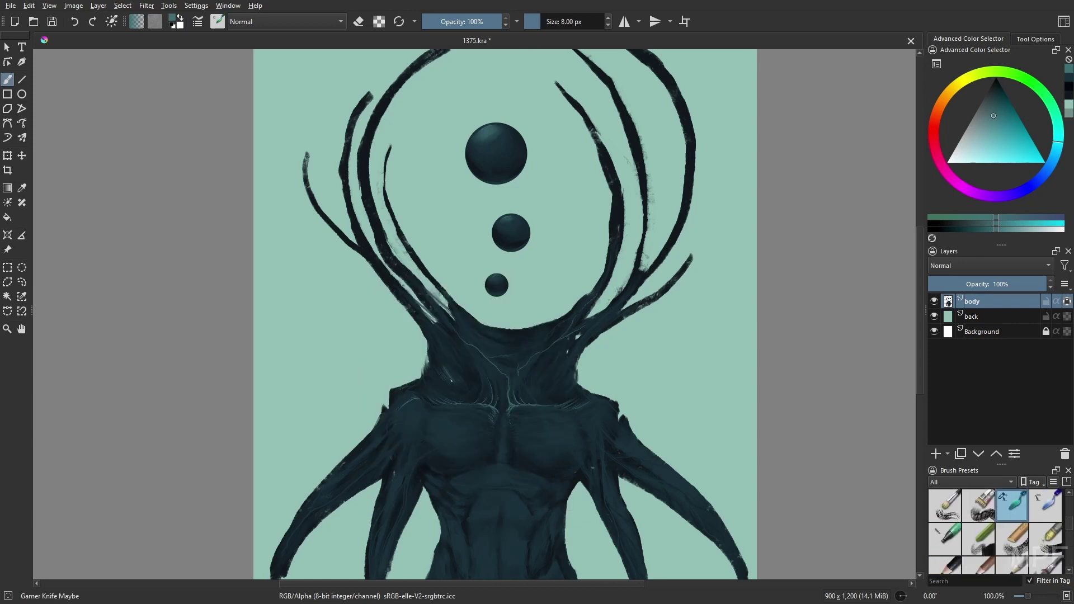
pyautogui.press('m')
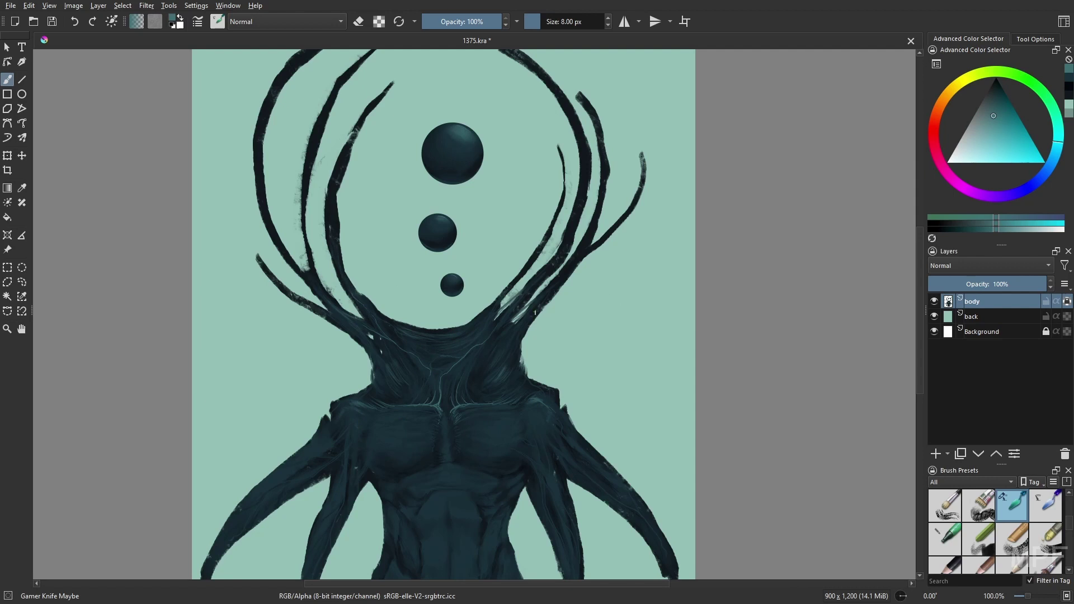
# Step: Alternate the liner and Gamer Knife Maybe brushes to add teal highlights to the smallest disc, neck rim and chest
pyautogui.rightClick(547, 403)
pyautogui.click(460, 380)
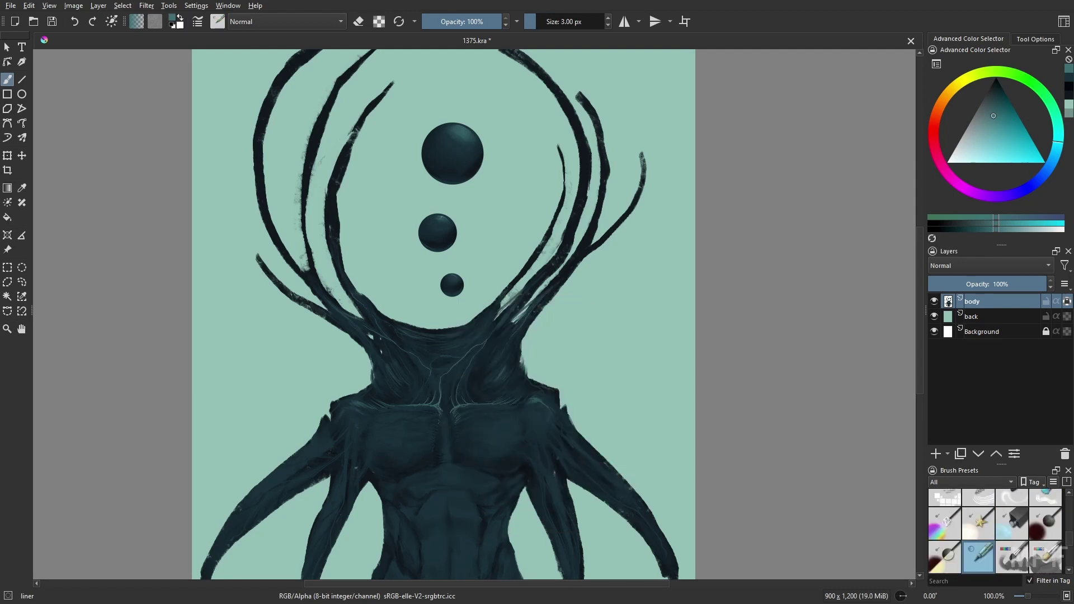
pyautogui.rightClick(488, 339)
pyautogui.click(457, 278)
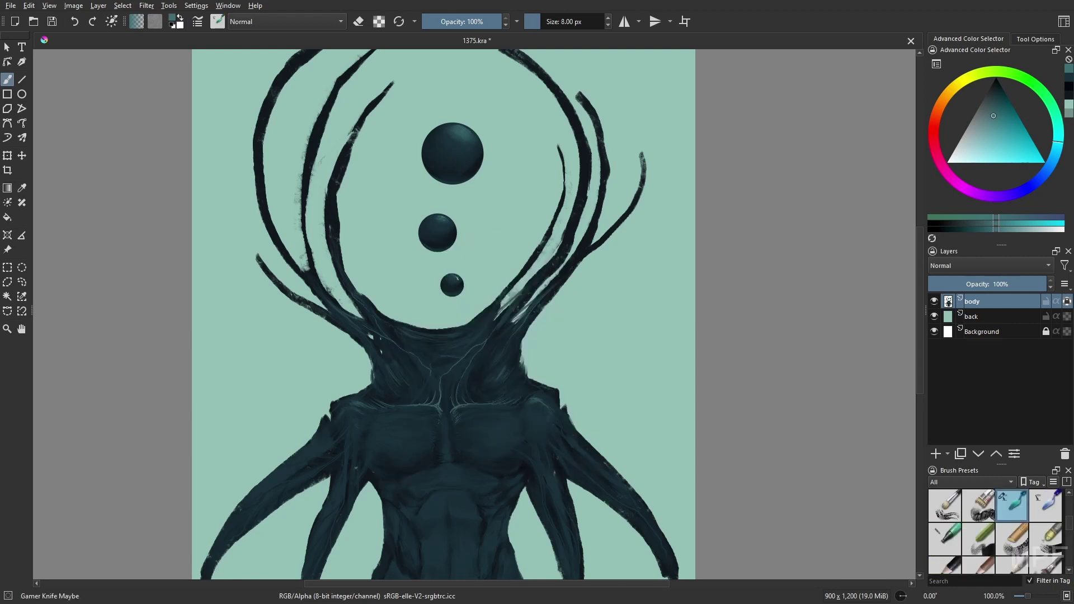
pyautogui.rightClick(585, 358)
pyautogui.click(497, 336)
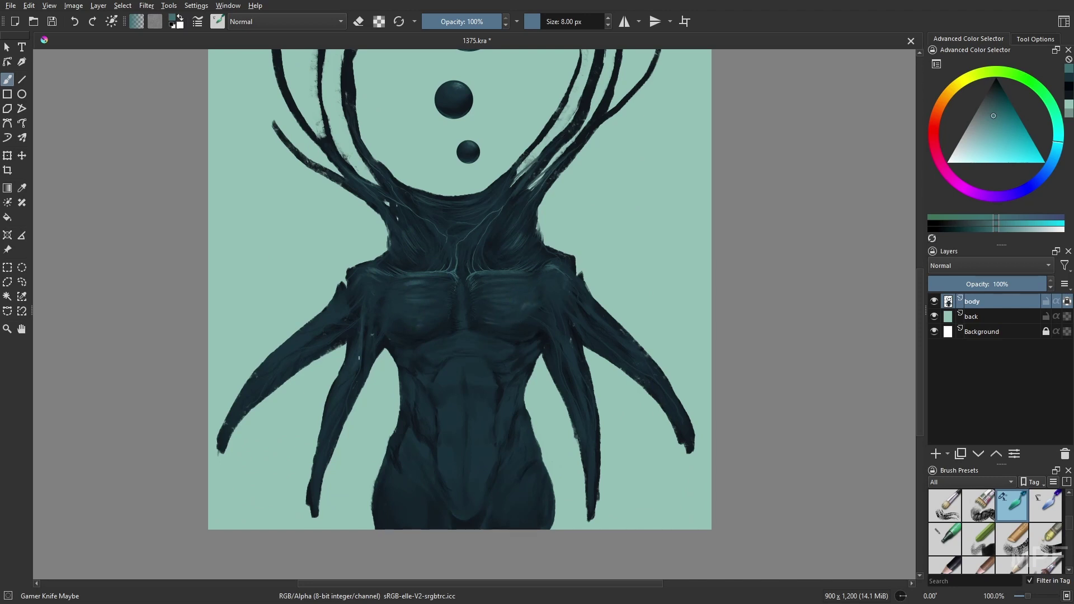
# Step: Reduce the brush to 4 px and paint fine teal striations on the chest muscles and shoulders, working in mirrored view
pyautogui.press('[')
pyautogui.press('[')
pyautogui.press('[')
pyautogui.press('[')
pyautogui.press('m')
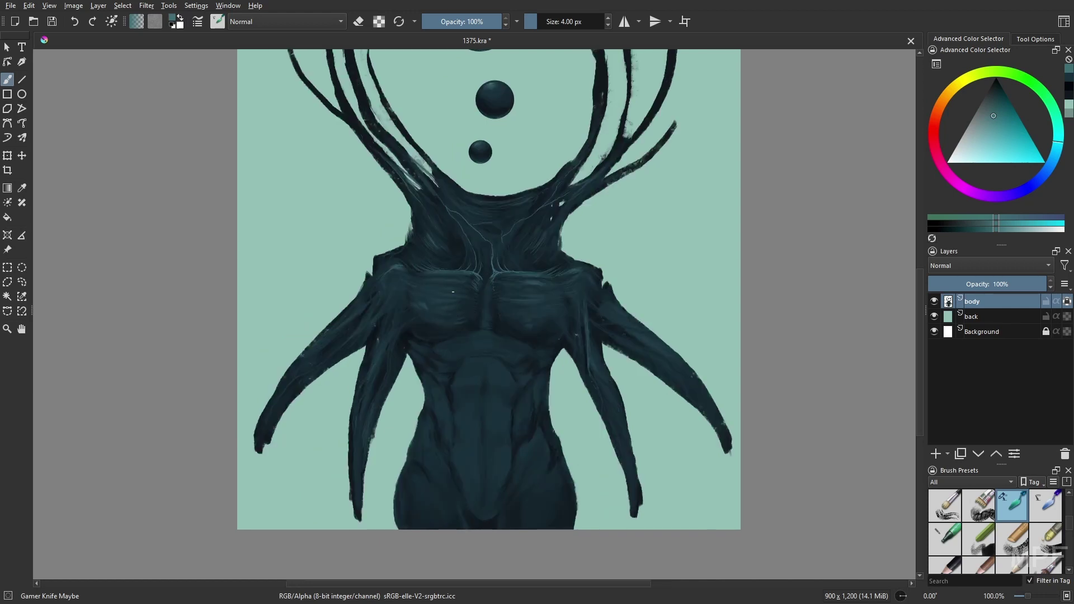
# Step: Add thin teal highlights to the chest, shoulder and upper arms with the 3 px liner and 4 px Gamer Knife Maybe brushes
pyautogui.rightClick(323, 391)
pyautogui.click(335, 343)
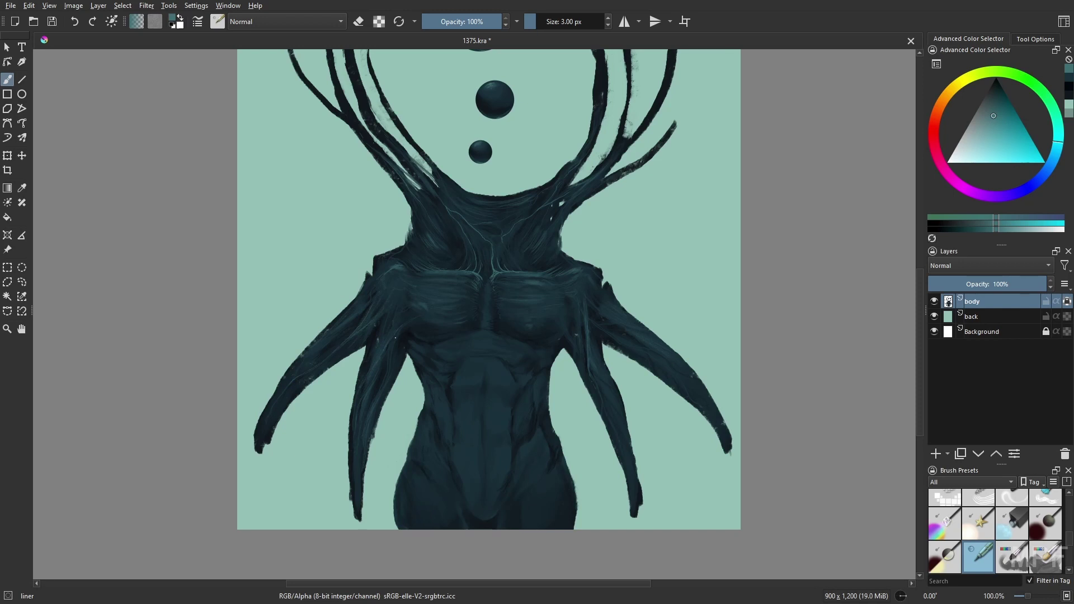
pyautogui.rightClick(519, 311)
pyautogui.click(479, 272)
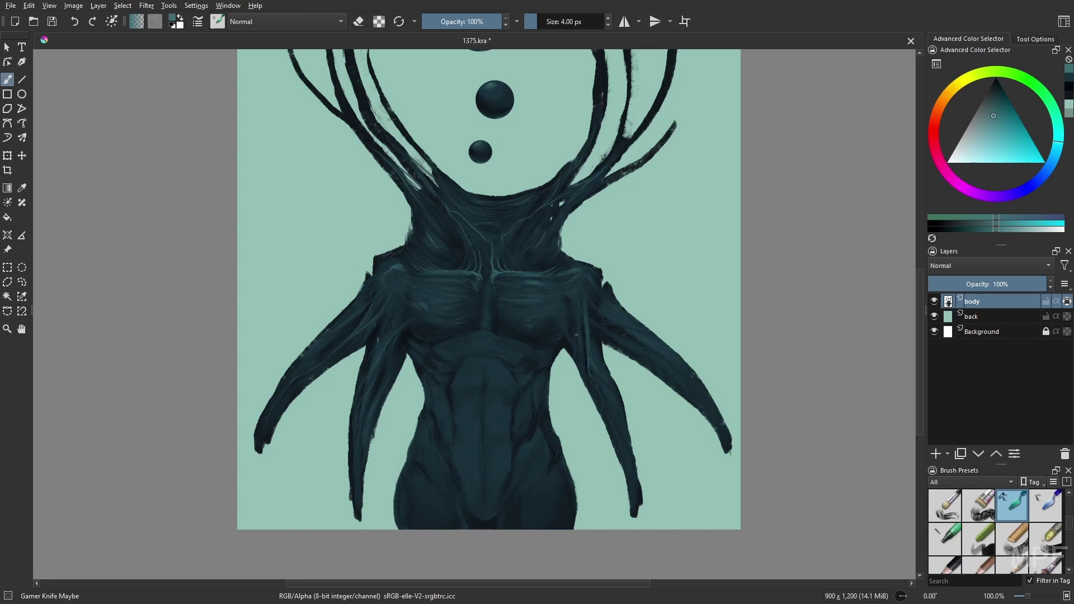
# Step: Enlarge the brush to 5 px and paint a teal highlight down the sternum in mirrored view
pyautogui.press('m')
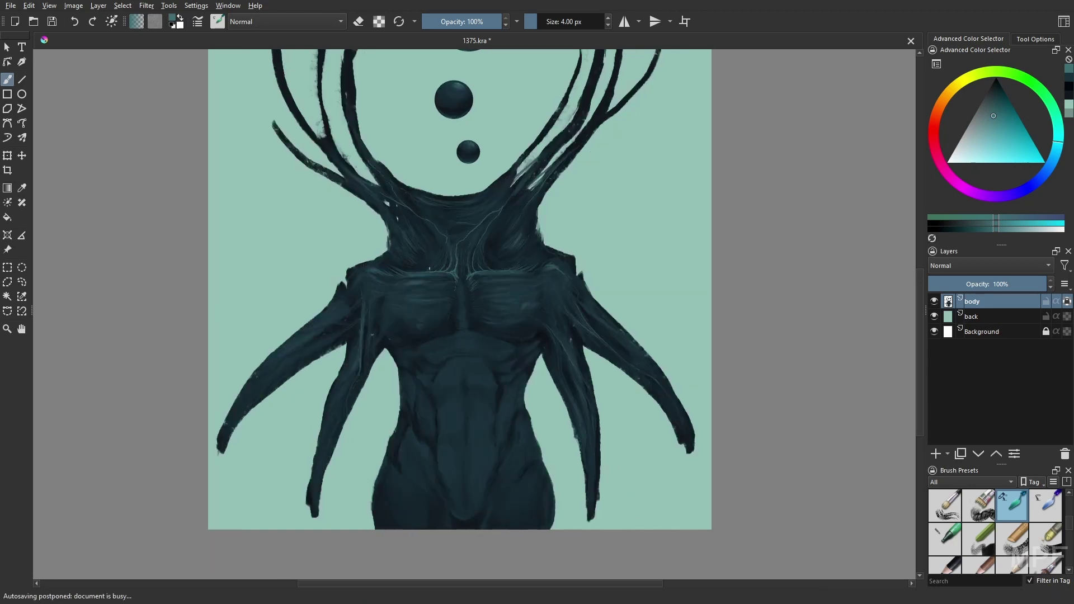
pyautogui.moveTo(533, 292); pyautogui.dragTo(522, 316)
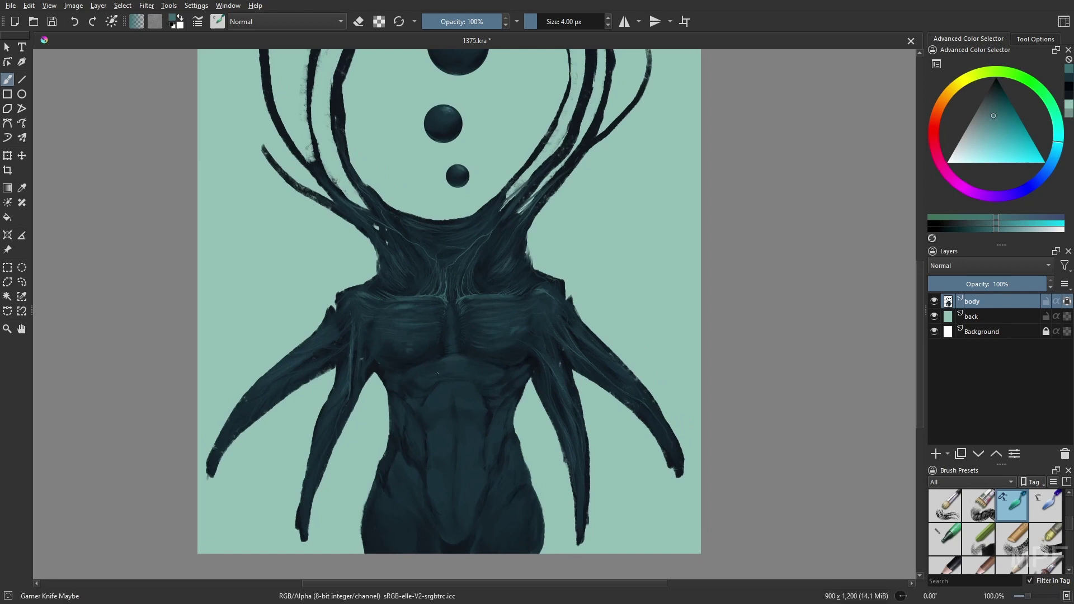
pyautogui.press(']')
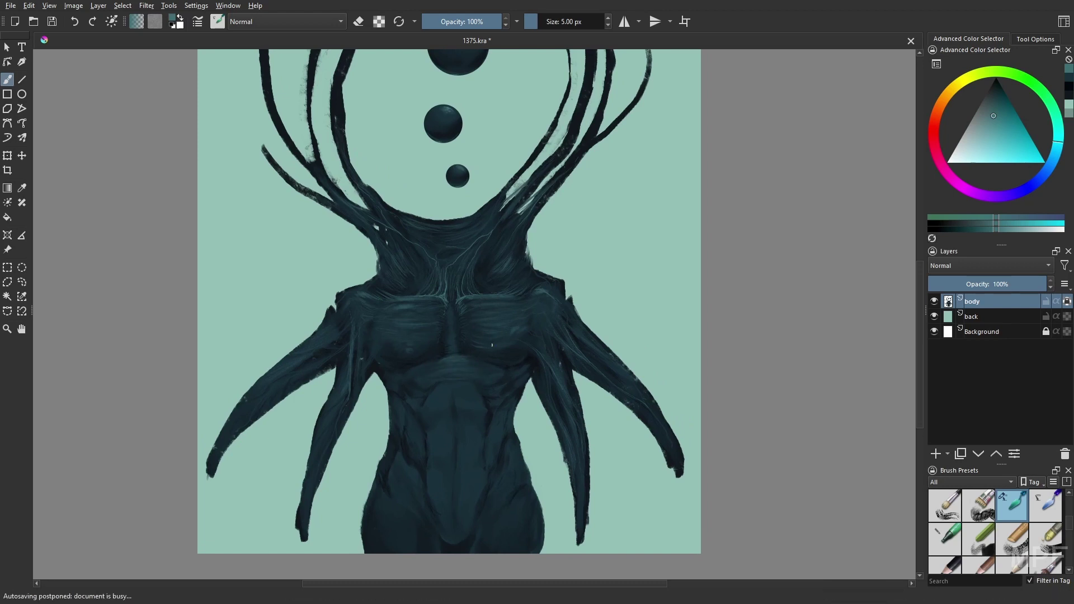
pyautogui.moveTo(450, 337); pyautogui.dragTo(452, 321)
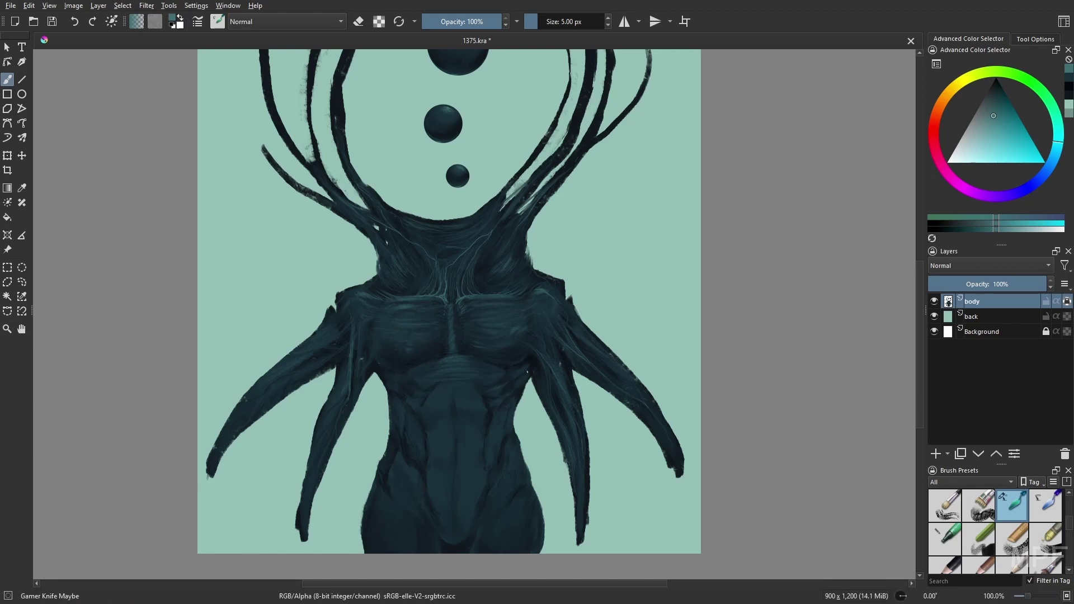
# Step: Lower the brush opacity to 39% and paint soft teal highlights on the abdominal muscles at 13 to 20 px
pyautogui.click(544, 21)
pyautogui.click(453, 21)
pyautogui.press('[')
pyautogui.press('[')
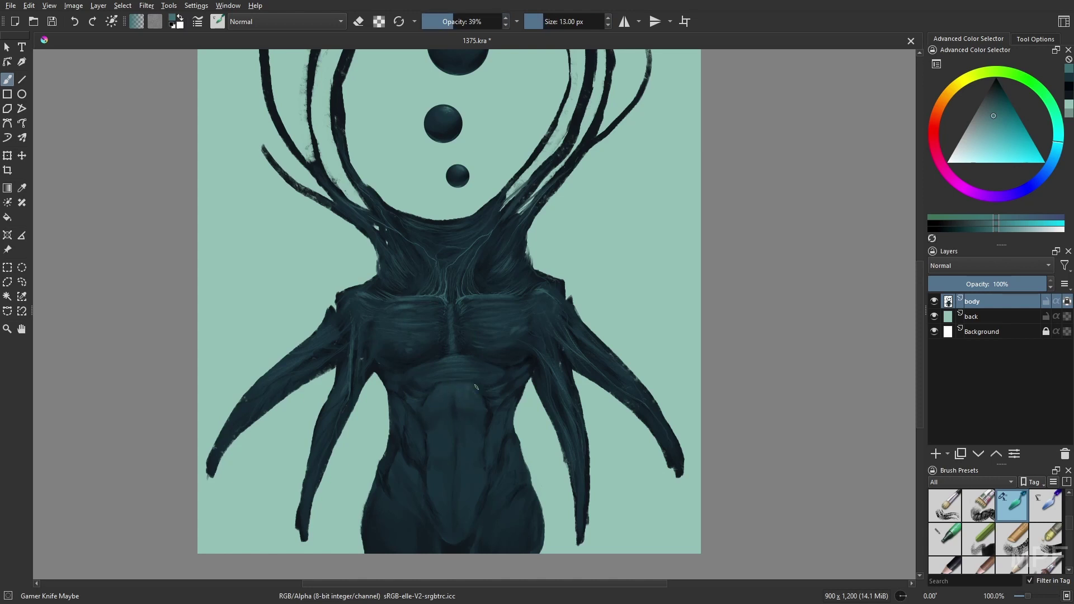
pyautogui.press(']')
pyautogui.press(']')
pyautogui.press('m')
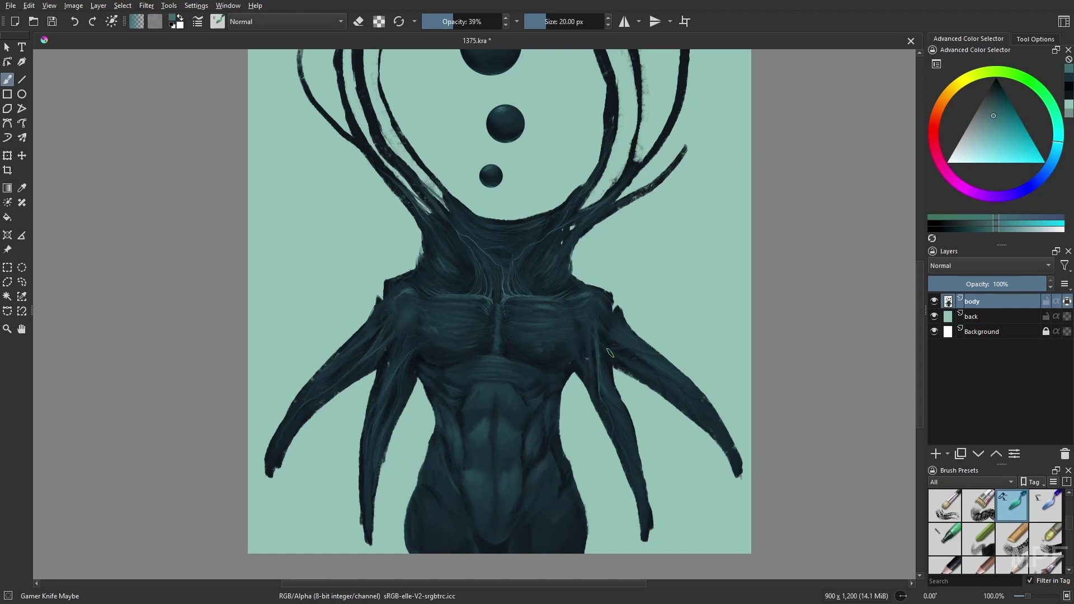
pyautogui.press('[')
pyautogui.press('[')
pyautogui.press('[')
pyautogui.press('[')
pyautogui.press('[')
# Step: Paint fine teal highlight lines along all the horns with the 3 px liner brush
pyautogui.press('/')
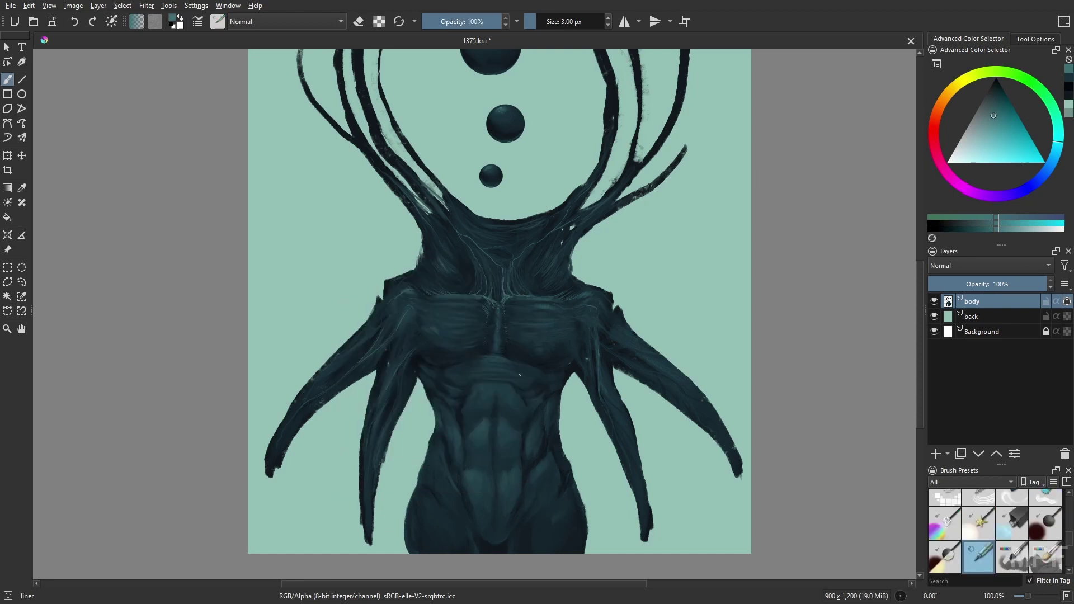
pyautogui.scroll(-2, 520, 375)
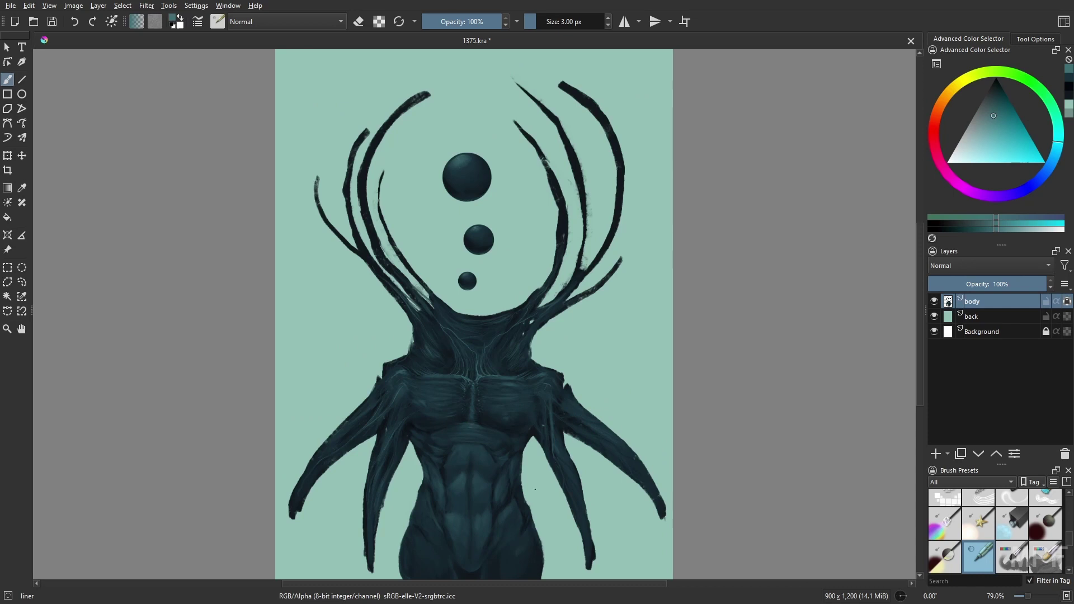
pyautogui.moveTo(389, 266)
pyautogui.mouseDown()
pyautogui.moveTo(383, 123)
pyautogui.moveTo(409, 100)
pyautogui.moveTo(385, 222)
pyautogui.mouseUp()
pyautogui.moveTo(557, 269)
pyautogui.mouseDown()
pyautogui.moveTo(534, 142)
pyautogui.moveTo(584, 213)
pyautogui.moveTo(569, 140)
pyautogui.mouseUp()
pyautogui.moveTo(584, 237)
pyautogui.mouseDown()
pyautogui.moveTo(571, 279)
pyautogui.moveTo(618, 162)
pyautogui.moveTo(607, 120)
pyautogui.moveTo(562, 84)
pyautogui.mouseUp()
pyautogui.moveTo(372, 272)
pyautogui.mouseDown()
pyautogui.moveTo(337, 234)
pyautogui.moveTo(351, 162)
pyautogui.moveTo(345, 190)
pyautogui.mouseUp()
pyautogui.moveTo(345, 239); pyautogui.dragTo(315, 197)
pyautogui.moveTo(566, 310); pyautogui.dragTo(599, 290)
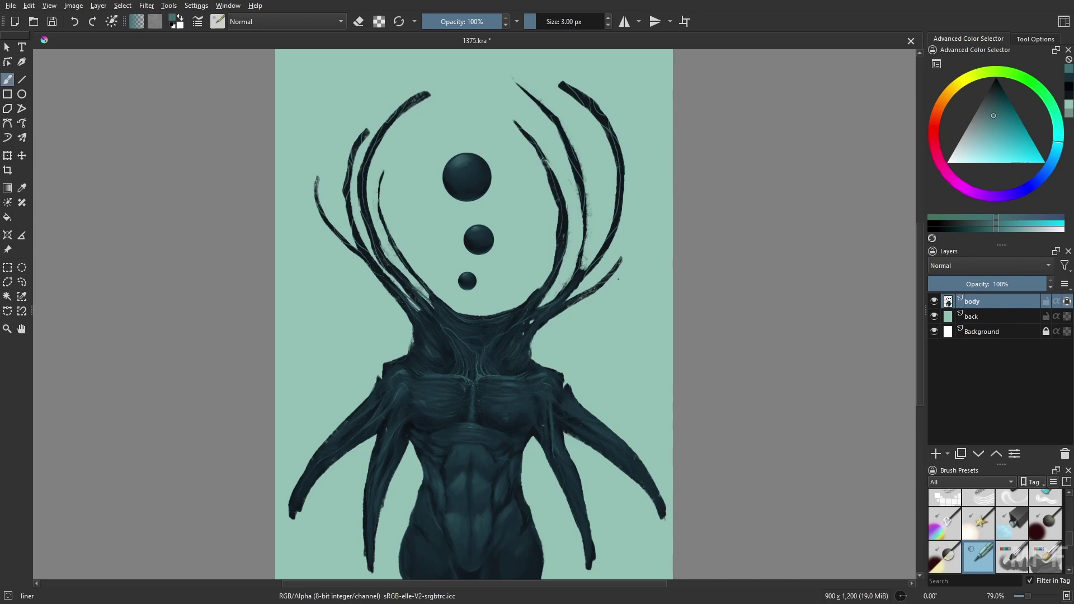
pyautogui.moveTo(601, 248); pyautogui.dragTo(623, 187)
pyautogui.moveTo(560, 237)
pyautogui.mouseDown()
pyautogui.moveTo(550, 176)
pyautogui.moveTo(565, 213)
pyautogui.mouseUp()
pyautogui.press('m')
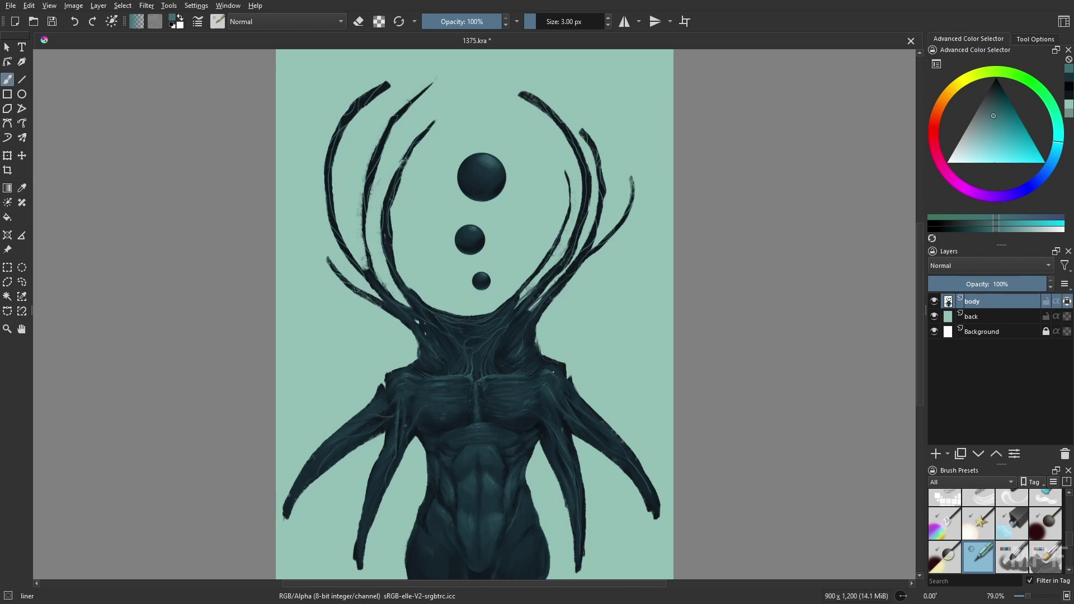
# Step: On the back layer, draw dark teal gradients inward from both lower sides, leaving the area between the horns light
pyautogui.click(985, 317)
pyautogui.rightClick(787, 430)
pyautogui.click(786, 386)
pyautogui.rightClick(777, 392)
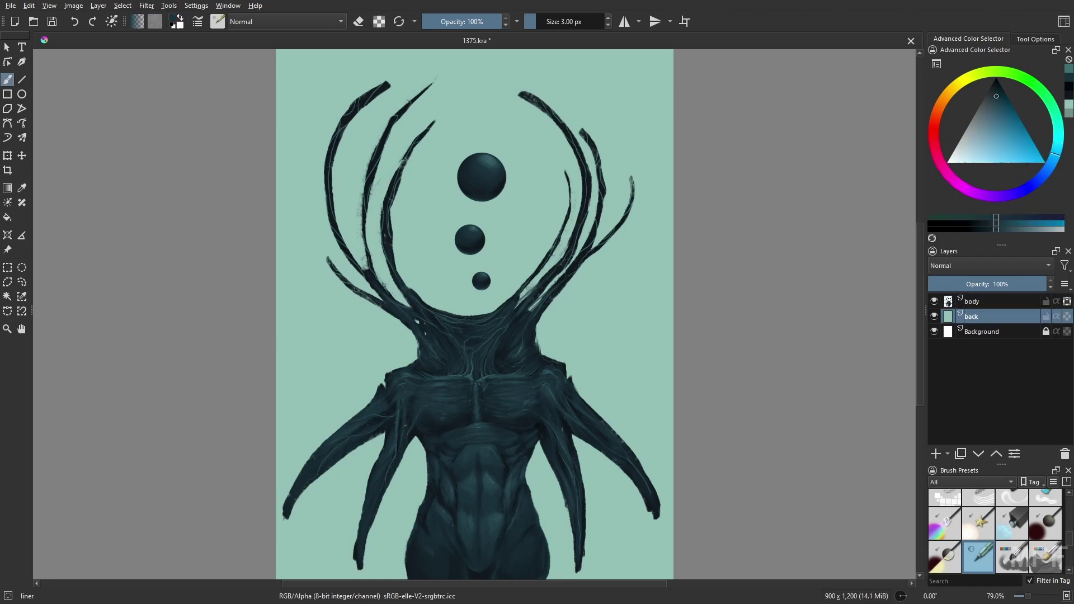
pyautogui.click(7, 188)
pyautogui.moveTo(241, 510); pyautogui.dragTo(402, 235)
pyautogui.moveTo(722, 475); pyautogui.dragTo(593, 313)
# Step: Lock the back layer's alpha and paint dark rays around the horns with the Gamer Knife Maybe brush at 70.24 px and 27% opacity
pyautogui.press('b')
pyautogui.rightClick(648, 425)
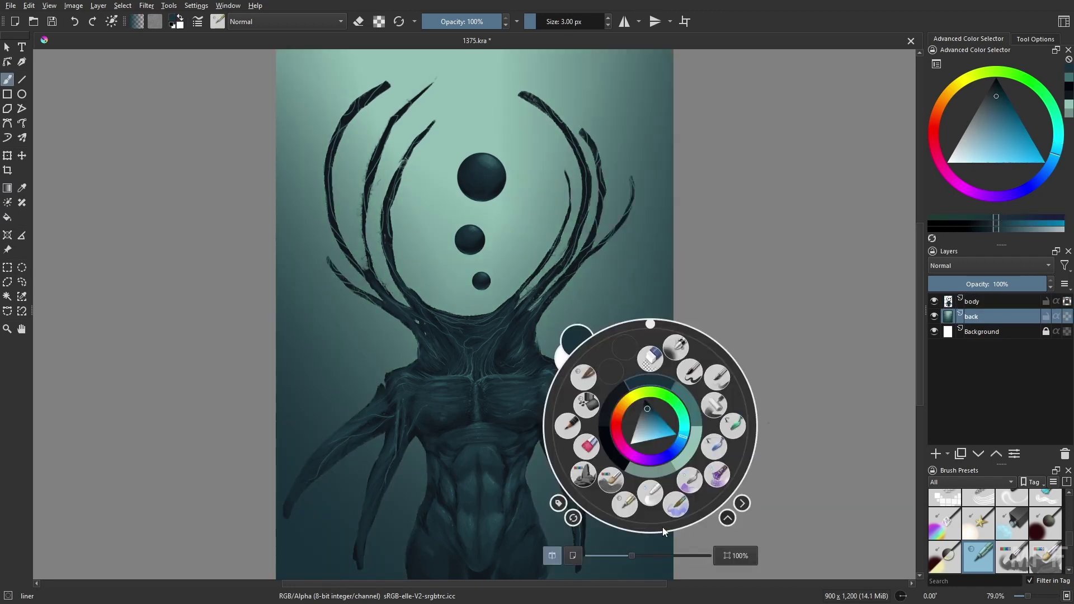
pyautogui.click(732, 425)
pyautogui.moveTo(302, 472); pyautogui.dragTo(283, 550)
pyautogui.hotkey('ctrl', 'z')
pyautogui.click(1067, 316)
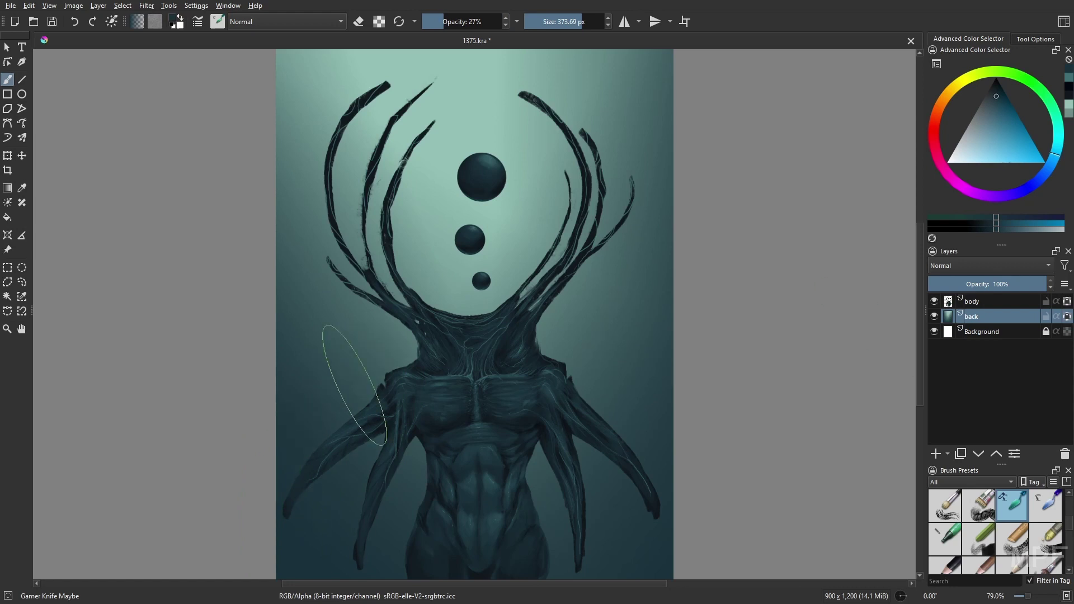
pyautogui.click(557, 22)
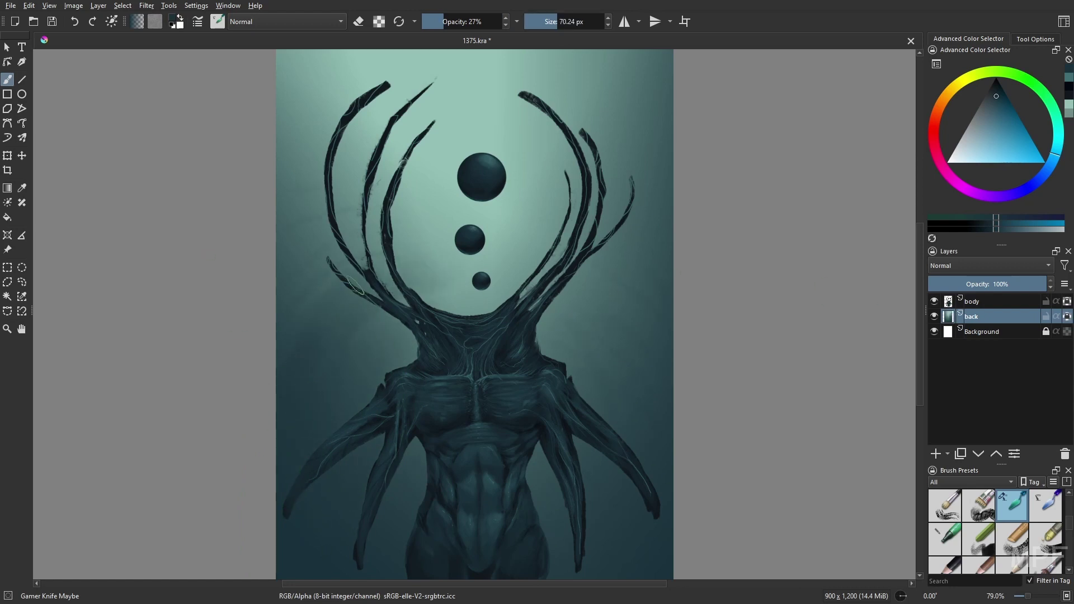
pyautogui.moveTo(666, 305); pyautogui.dragTo(661, 324)
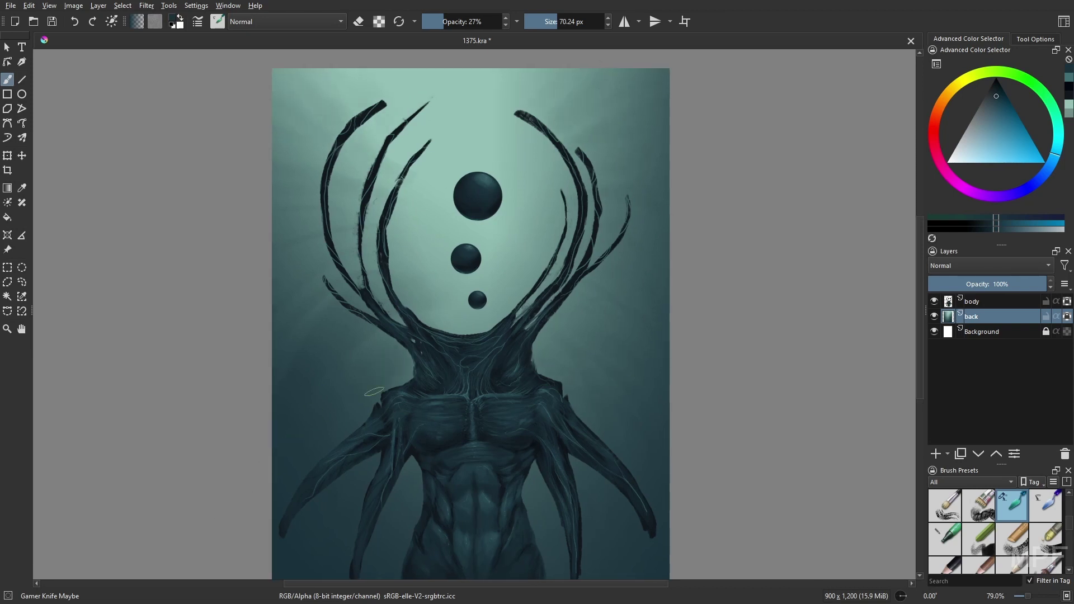
# Step: Set the brush to 27.20 px and add finer dark rays across the background around the creature
pyautogui.press('2')
pyautogui.press('[')
pyautogui.press('[')
pyautogui.press('[')
pyautogui.press('[')
pyautogui.press('[')
pyautogui.press('[')
pyautogui.press('[')
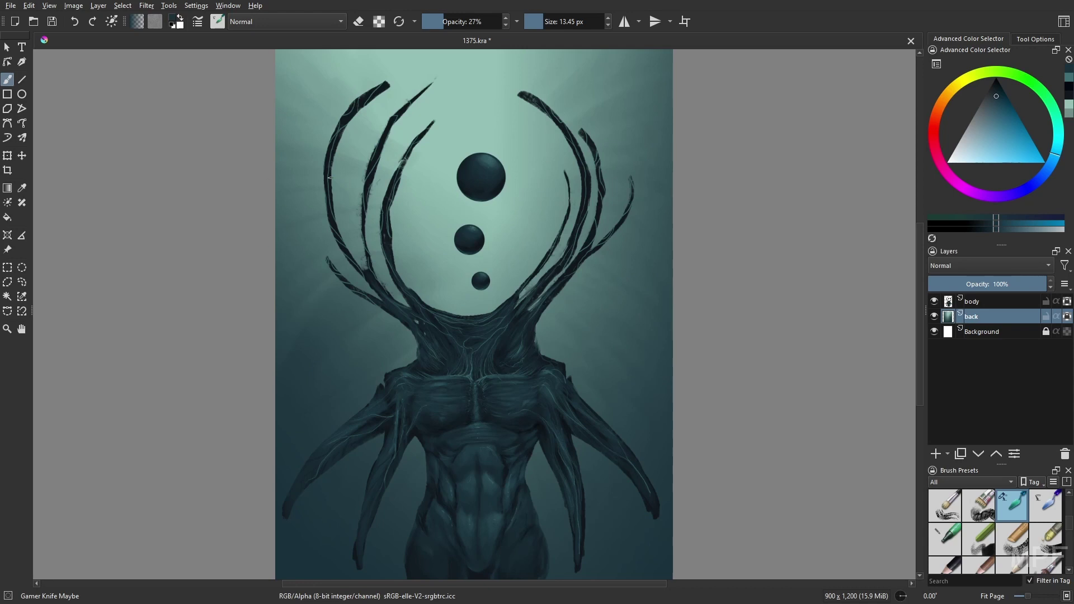
pyautogui.press(']')
pyautogui.press(']')
pyautogui.press(']')
pyautogui.moveTo(288, 91); pyautogui.dragTo(276, 121)
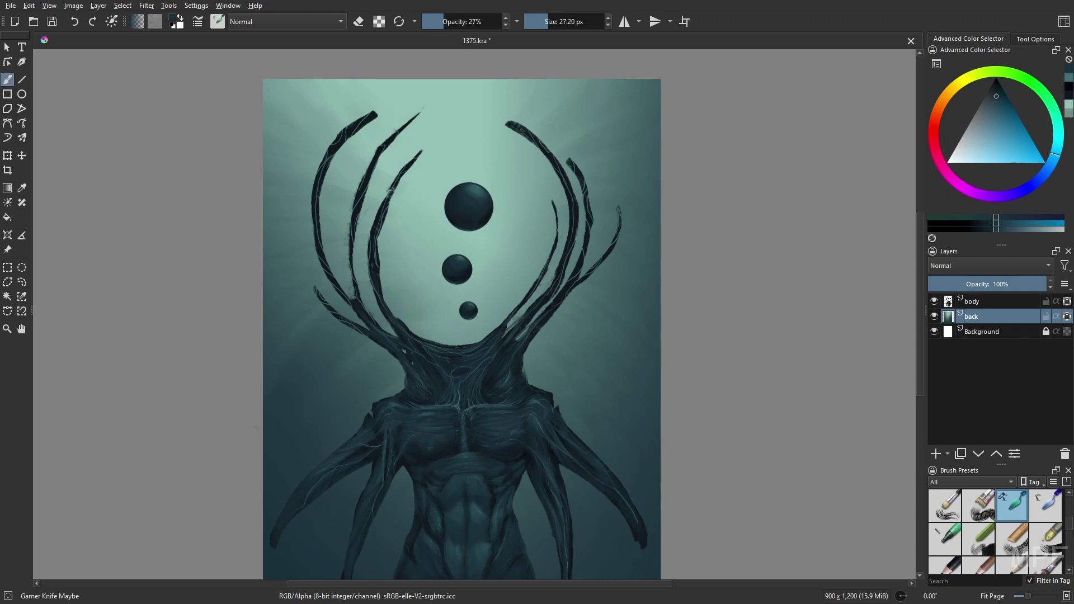
pyautogui.scroll(-1, 643, 409)
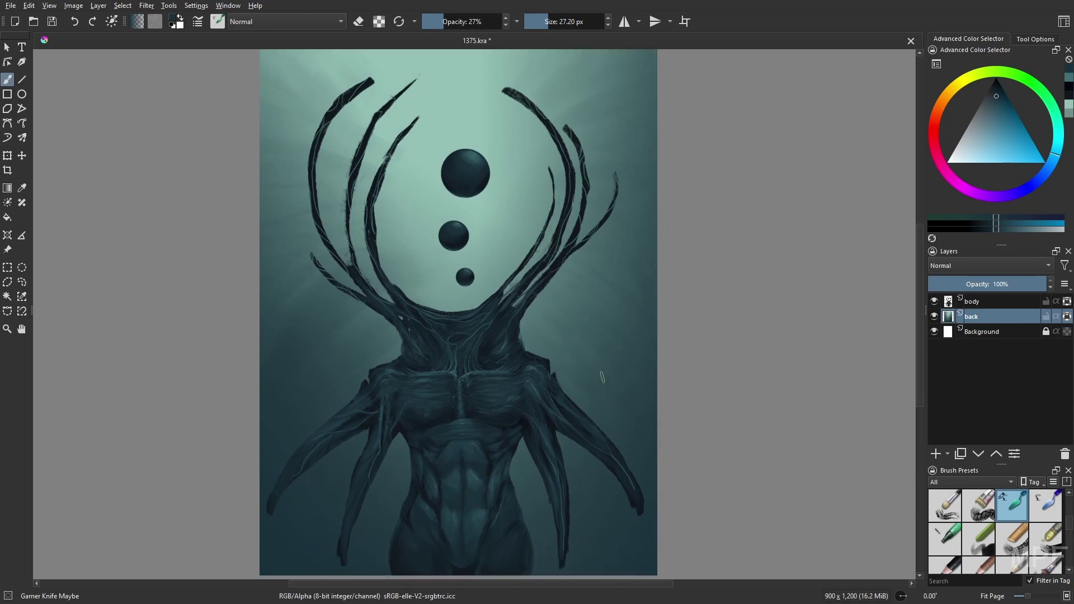
pyautogui.moveTo(612, 427)
pyautogui.mouseDown()
pyautogui.moveTo(605, 438)
pyautogui.moveTo(628, 430)
pyautogui.mouseUp()
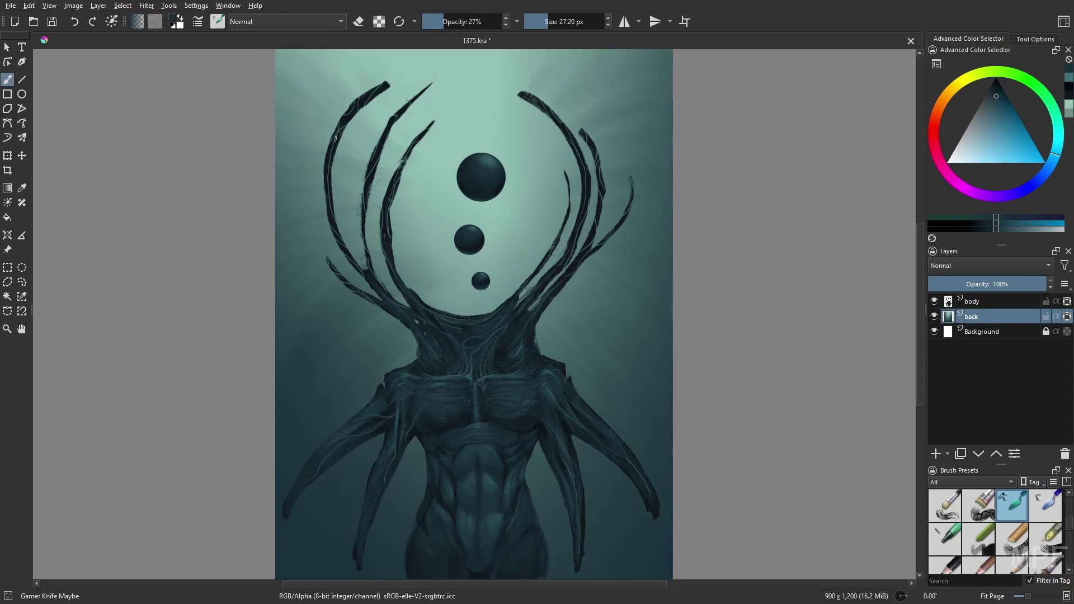
# Step: Sample the pale green background and paint a soft glow around the discs with the Airbrush Soft brush
pyautogui.scroll(5, 944, 507)
pyautogui.click(945, 507)
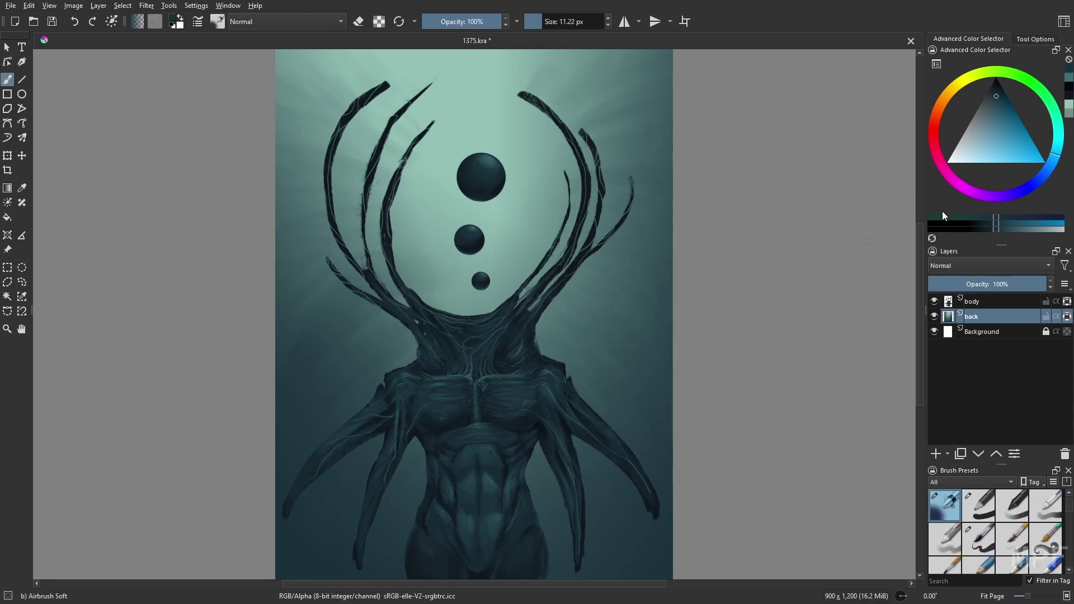
pyautogui.keyDown('ctrl'); pyautogui.click(473, 174); pyautogui.keyUp('ctrl')
pyautogui.click(566, 22)
pyautogui.moveTo(500, 237); pyautogui.dragTo(449, 246)
# Step: Paint pale green rays outward from the glow with the 27.20 px Gamer Knife Maybe brush, checking in mirrored view
pyautogui.rightClick(562, 253)
pyautogui.click(534, 134)
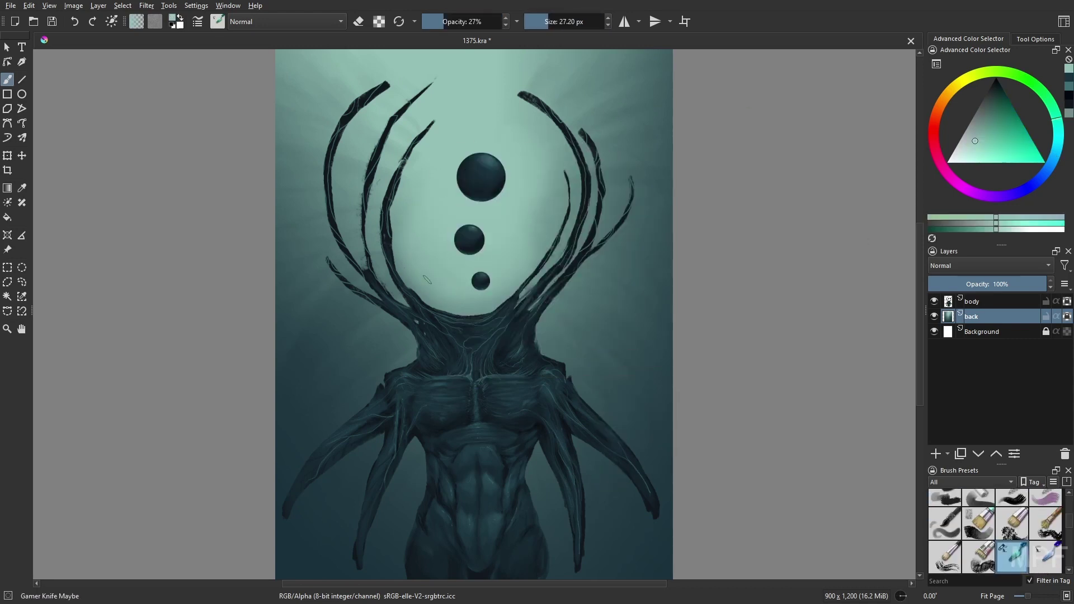
pyautogui.press('m')
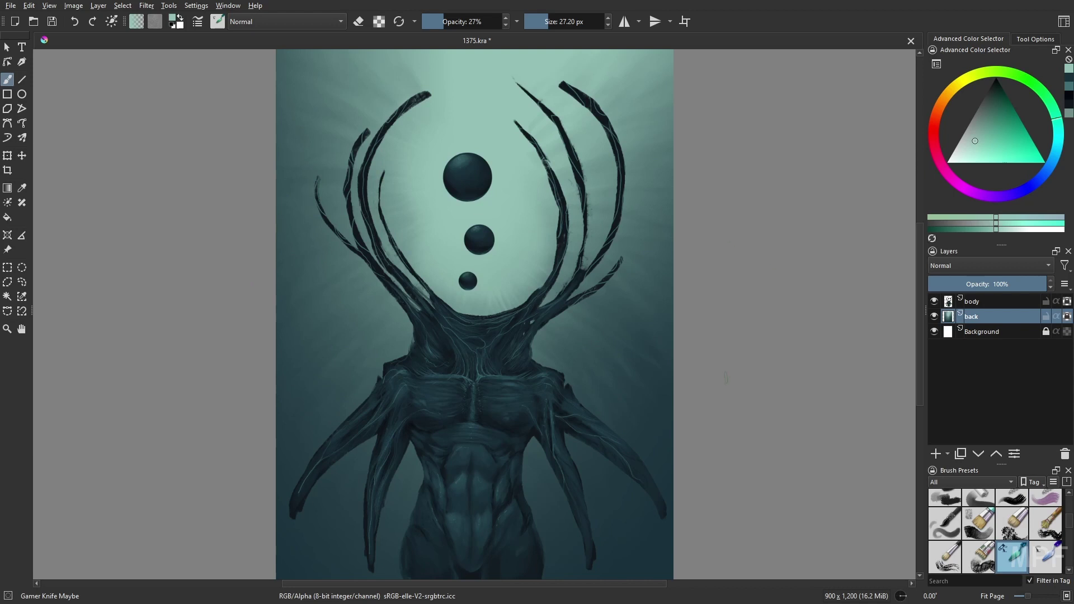
# Step: Darken the lower background with dark blue at 112.35 px, then blend it with sampled dark teal at 31.17 px
pyautogui.click(1068, 77)
pyautogui.click(995, 88)
pyautogui.moveTo(378, 426); pyautogui.dragTo(372, 403)
pyautogui.click(562, 22)
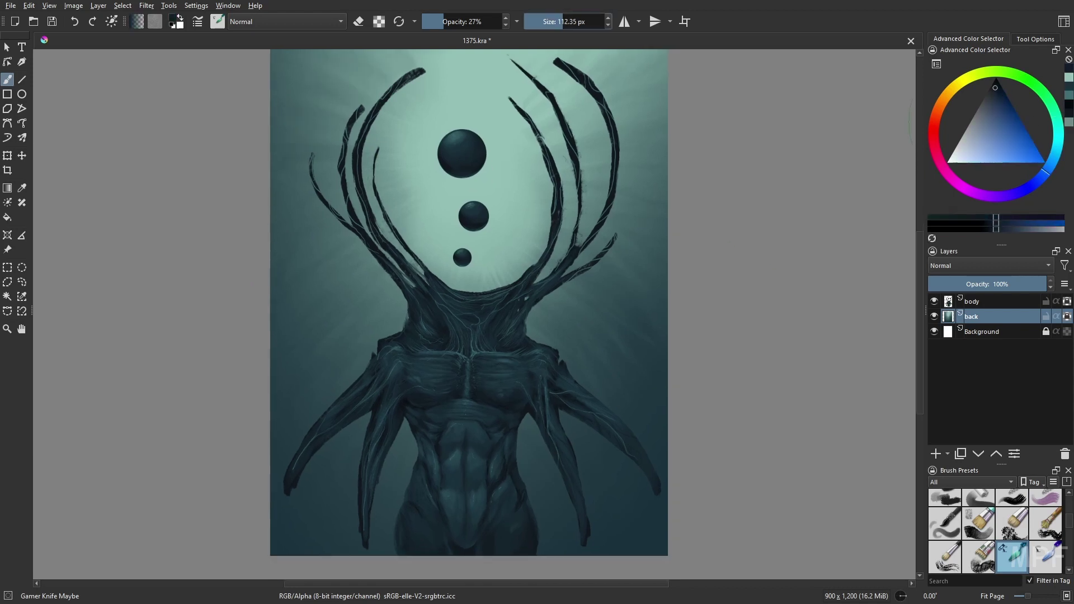
pyautogui.moveTo(335, 517)
pyautogui.mouseDown()
pyautogui.moveTo(280, 550)
pyautogui.moveTo(336, 534)
pyautogui.mouseUp()
pyautogui.click(549, 22)
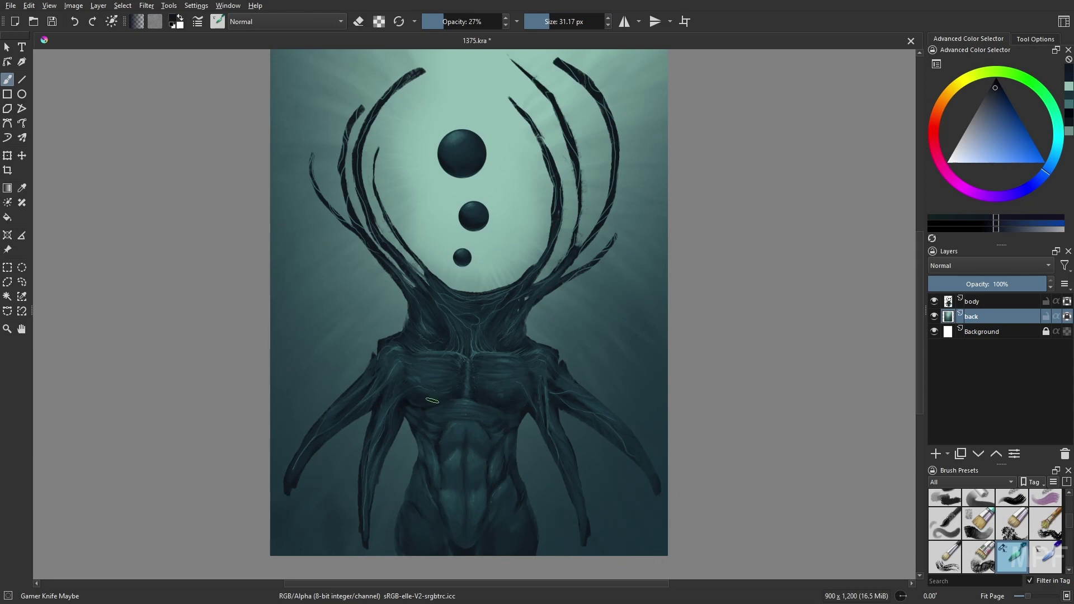
pyautogui.keyDown('ctrl'); pyautogui.click(329, 509); pyautogui.keyUp('ctrl')
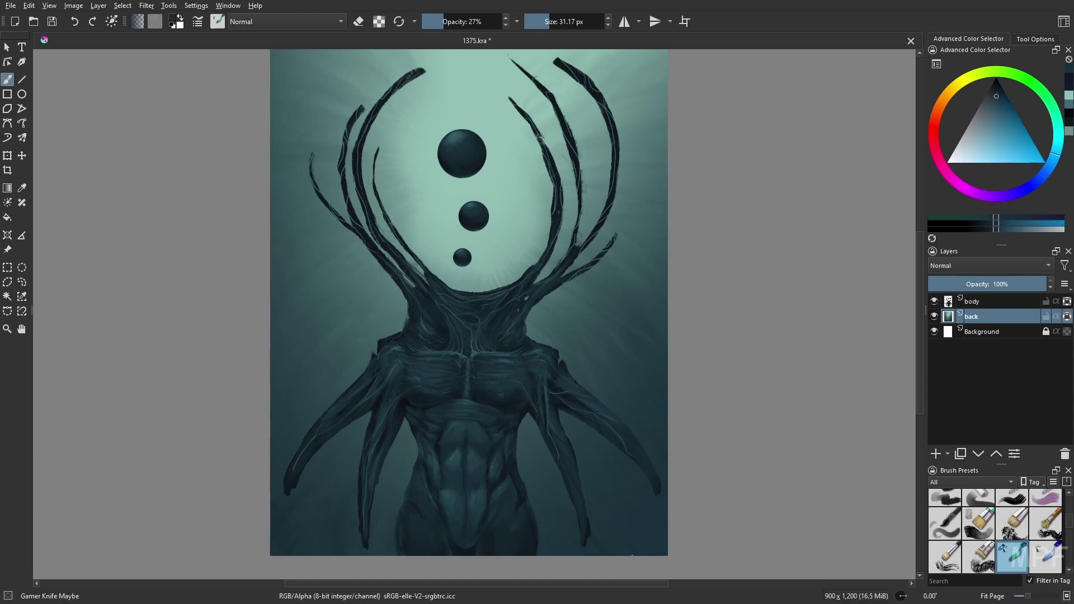
pyautogui.moveTo(698, 484); pyautogui.dragTo(703, 507)
# Step: Group the body layer and name the group creature
pyautogui.click(982, 303)
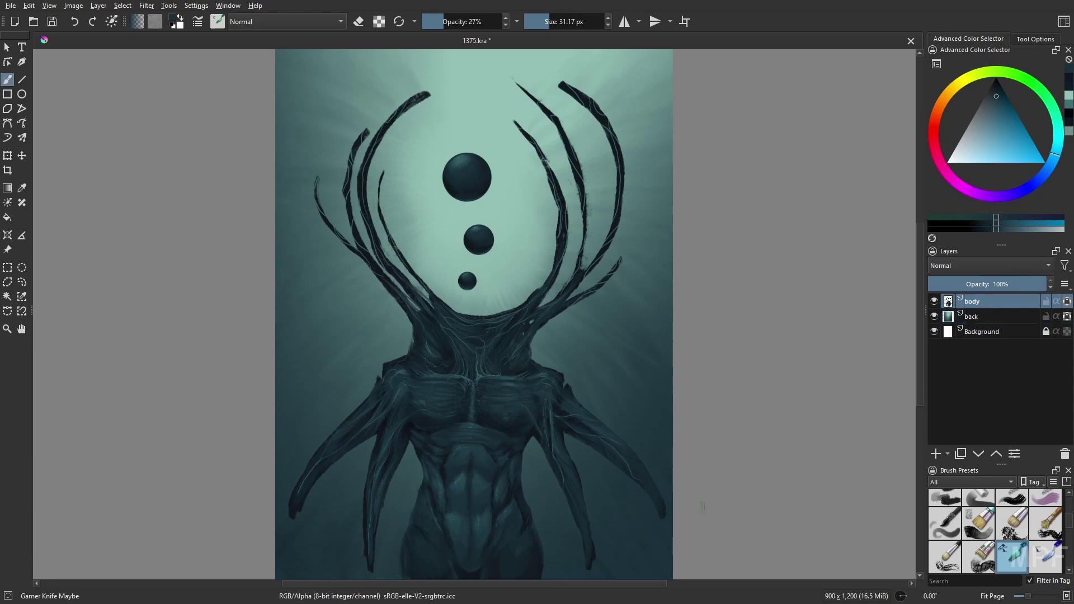
pyautogui.hotkey('ctrl', 'g')
pyautogui.doubleClick(977, 303)
pyautogui.write('creature')
pyautogui.press('Return')
# Step: Add a layer named mult above body, with inherited alpha and Multiply blending, and choose the Airbrush Soft brush
pyautogui.click(985, 317)
pyautogui.click(935, 453)
pyautogui.doubleClick(988, 318)
pyautogui.write('mult')
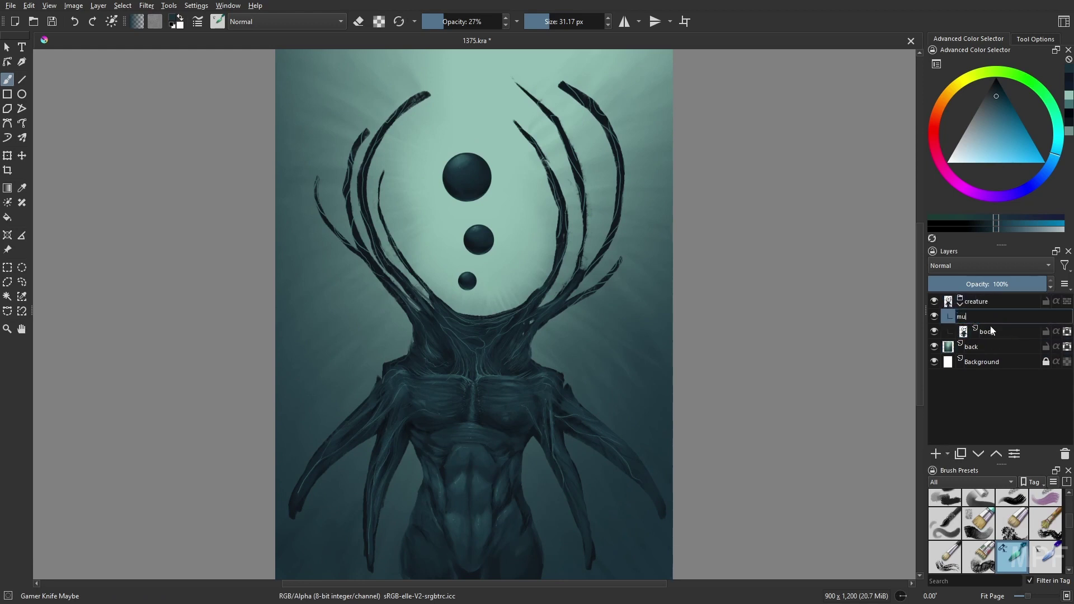
pyautogui.click(1056, 317)
pyautogui.rightClick(787, 429)
pyautogui.click(786, 359)
pyautogui.click(989, 266)
pyautogui.click(980, 251)
# Step: Try airbrushing dark shadows over both sides of the waist and hips at 162.29 px
pyautogui.moveTo(726, 406); pyautogui.dragTo(715, 340)
pyautogui.moveTo(530, 495); pyautogui.dragTo(520, 441)
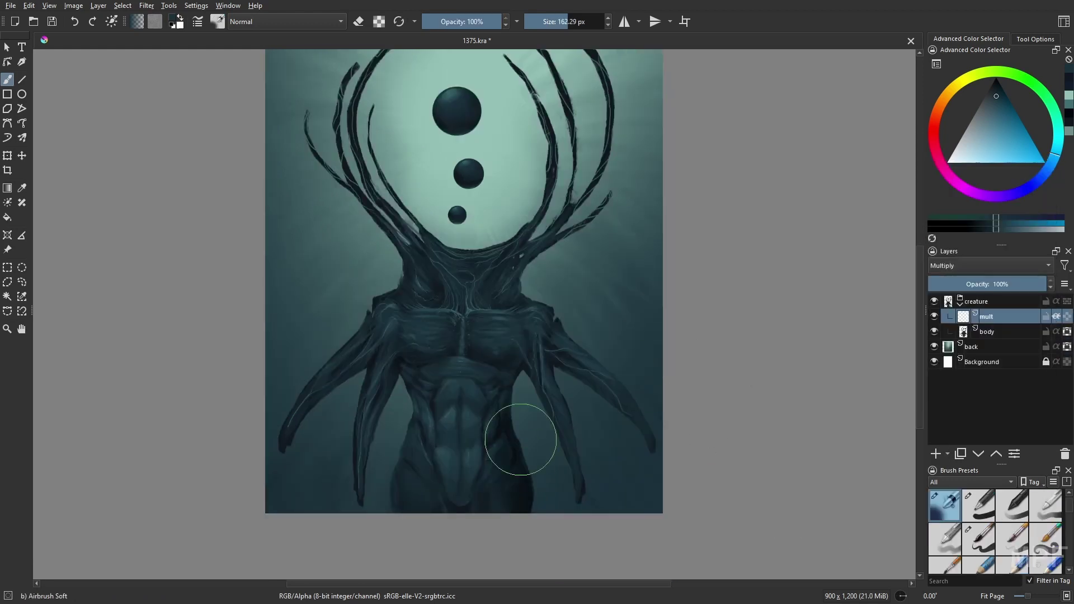
pyautogui.moveTo(411, 495)
pyautogui.mouseDown()
pyautogui.moveTo(404, 370)
pyautogui.moveTo(428, 379)
pyautogui.moveTo(403, 470)
pyautogui.mouseUp()
# Step: Pick a lighter teal, clear the mult layer and airbrush softer shadows below the chest and along the waist
pyautogui.rightClick(539, 429)
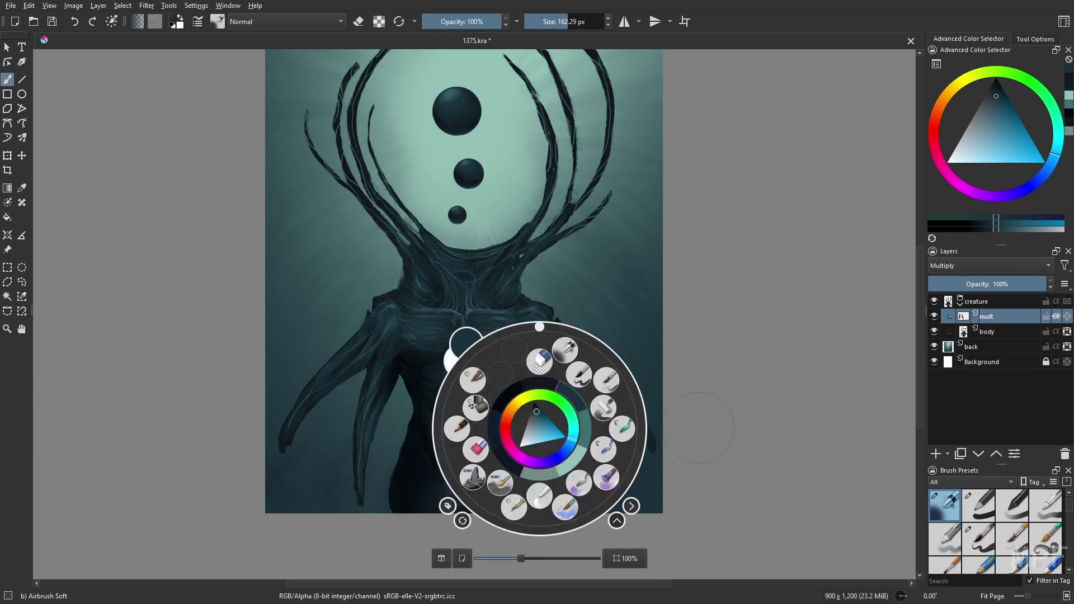
pyautogui.click(571, 459)
pyautogui.click(695, 427)
pyautogui.press('Delete')
pyautogui.moveTo(399, 374); pyautogui.dragTo(402, 409)
pyautogui.moveTo(484, 378); pyautogui.dragTo(512, 407)
# Step: Shade the armpits and both sides of the neck with the 45 px Gamer Knife no texture brush, raising its opacity to 41%
pyautogui.press('/')
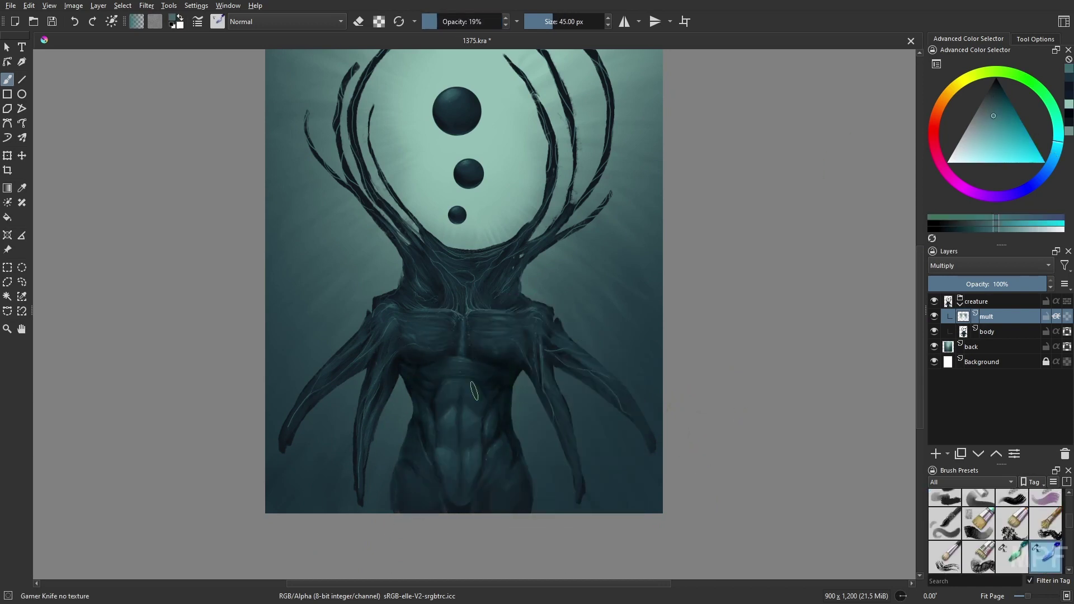
pyautogui.moveTo(391, 380); pyautogui.dragTo(355, 362)
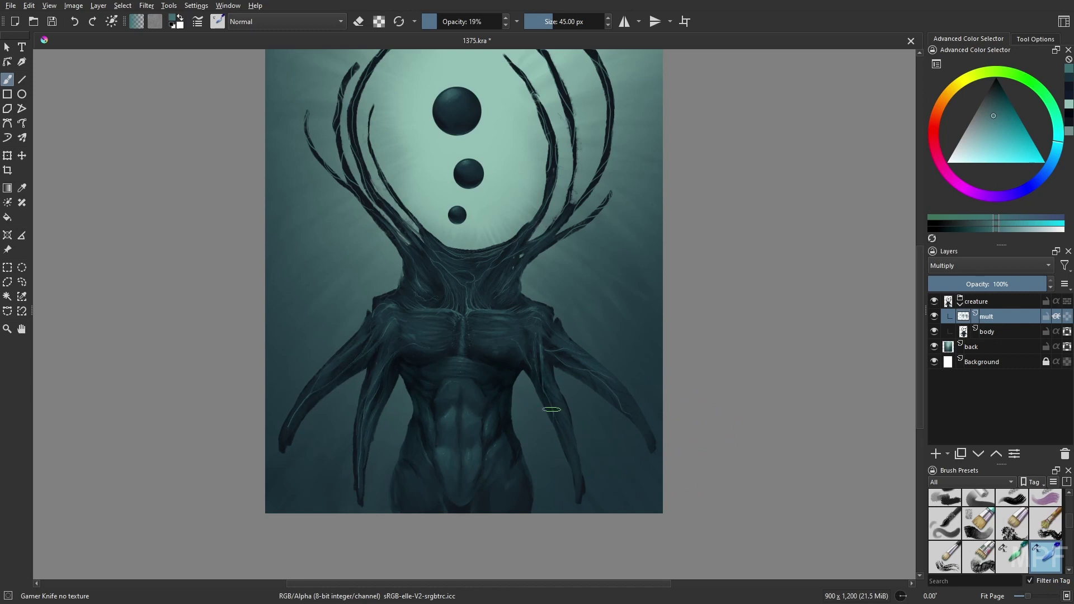
pyautogui.press('o')
pyautogui.press('o')
pyautogui.press('m')
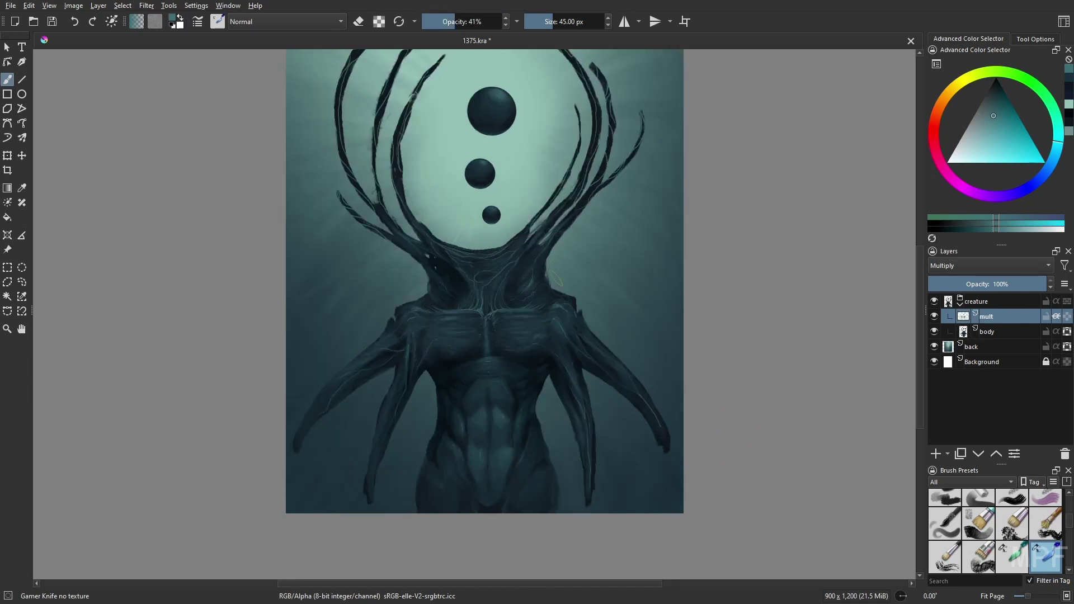
pyautogui.moveTo(529, 268)
pyautogui.mouseDown()
pyautogui.moveTo(514, 291)
pyautogui.moveTo(535, 298)
pyautogui.mouseUp()
# Step: Set the brush to 112.35 px and 28% opacity and erase some of the shading over the hip
pyautogui.press('2')
pyautogui.press('e')
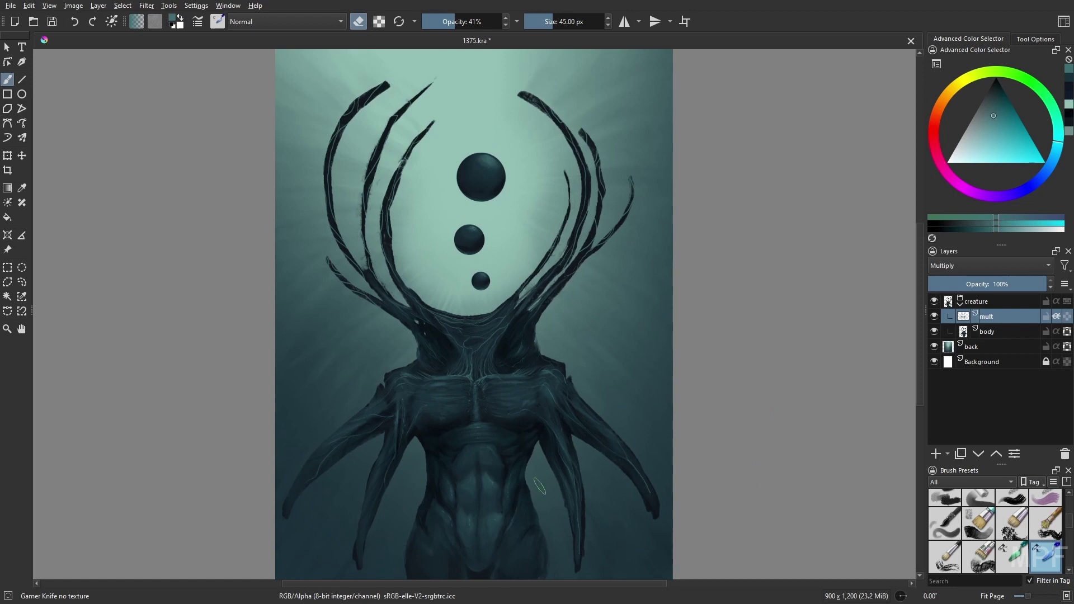
pyautogui.press('[')
pyautogui.press('[')
pyautogui.press('[')
pyautogui.press('[')
pyautogui.press('[')
pyautogui.press('[')
pyautogui.press('[')
pyautogui.press('[')
pyautogui.press('e')
pyautogui.click(562, 25)
pyautogui.press('i')
pyautogui.press('i')
pyautogui.press('e')
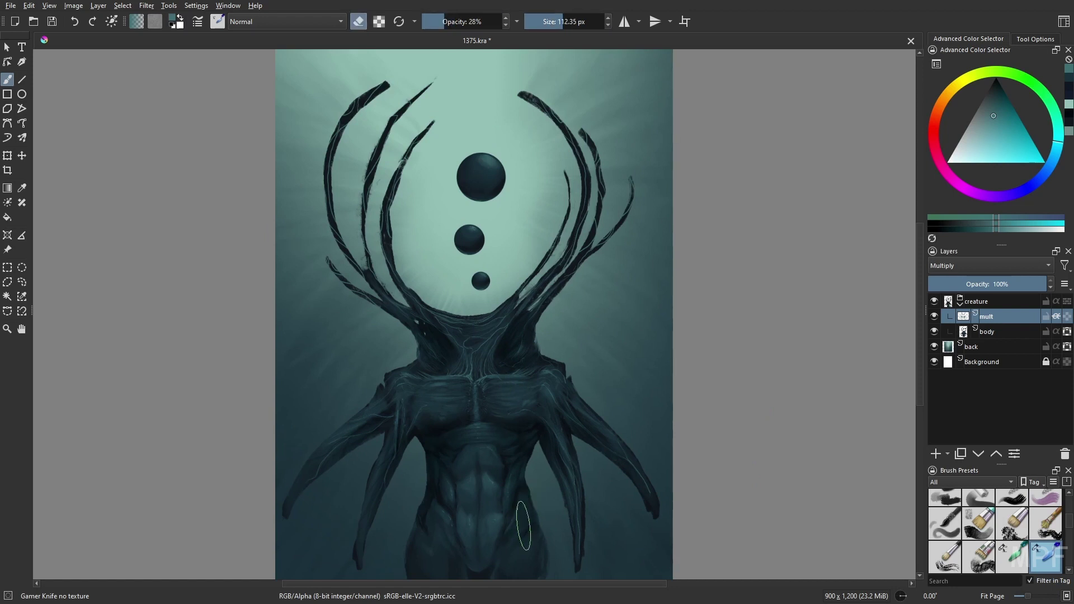
pyautogui.moveTo(522, 527); pyautogui.dragTo(512, 553)
# Step: Paint soft shadows on both hips at 28% opacity and reduce the brush to 20.30 px
pyautogui.press('e')
pyautogui.moveTo(434, 522); pyautogui.dragTo(406, 551)
pyautogui.moveTo(528, 504)
pyautogui.mouseDown()
pyautogui.moveTo(545, 554)
pyautogui.moveTo(541, 535)
pyautogui.mouseUp()
pyautogui.click(545, 24)
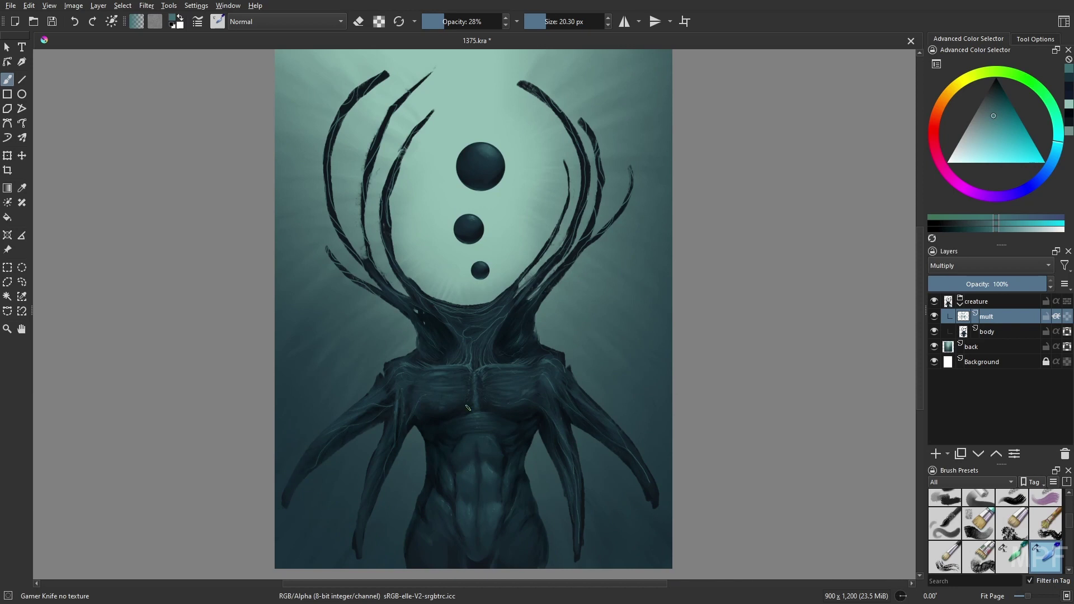
# Step: Collapse the creature group and add a new layer named "screen" above it
pyautogui.press('2')
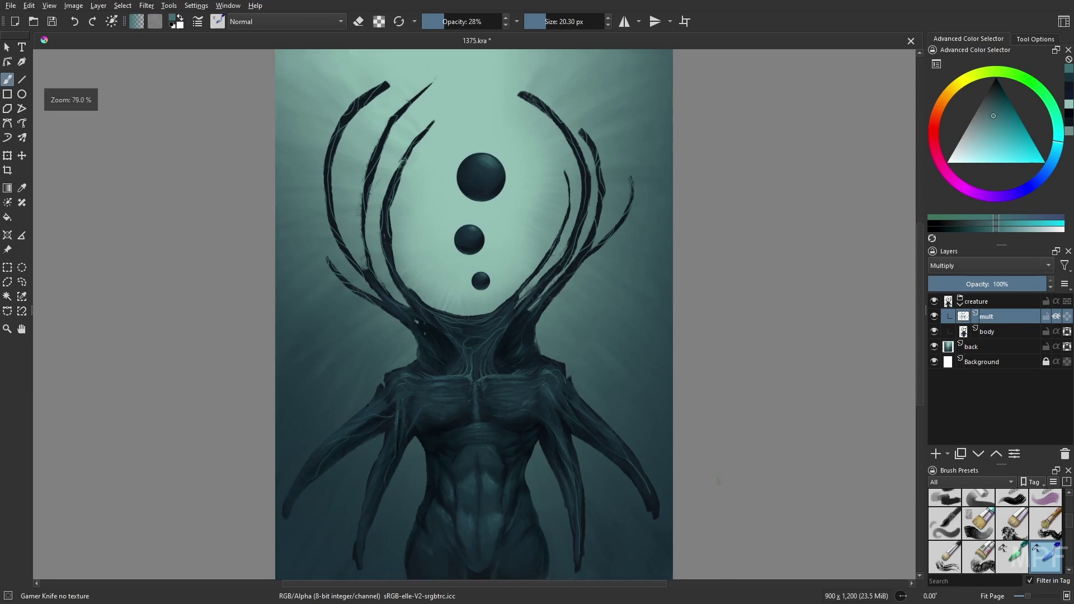
pyautogui.click(959, 304)
pyautogui.click(936, 454)
pyautogui.doubleClick(974, 301)
pyautogui.write('screen')
pyautogui.press('Return')
# Step: Choose the Airbrush Soft brush at 34% opacity with the light teal of the background glow, and set the new layer to Screen blending
pyautogui.scroll(5, 995, 530)
pyautogui.click(945, 505)
pyautogui.keyDown('ctrl'); pyautogui.click(513, 70); pyautogui.keyUp('ctrl')
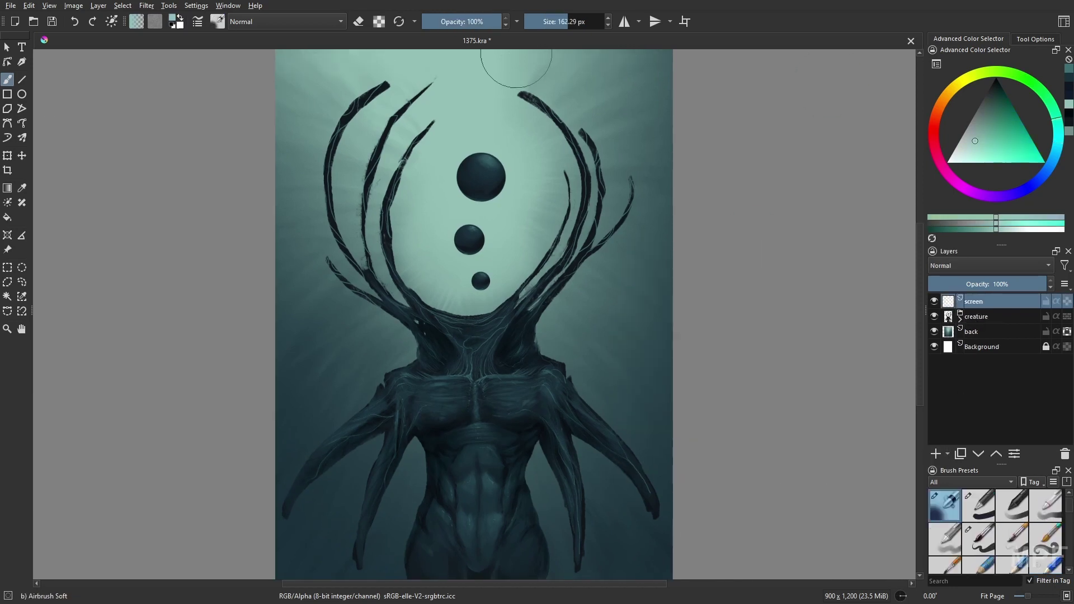
pyautogui.click(449, 22)
pyautogui.click(990, 265)
pyautogui.click(963, 295)
# Step: Airbrush a soft highlight on the upper right of each floating disc, reducing the brush from 93.92 px to 21.90 px for the smaller ones
pyautogui.click(554, 22)
pyautogui.click(561, 21)
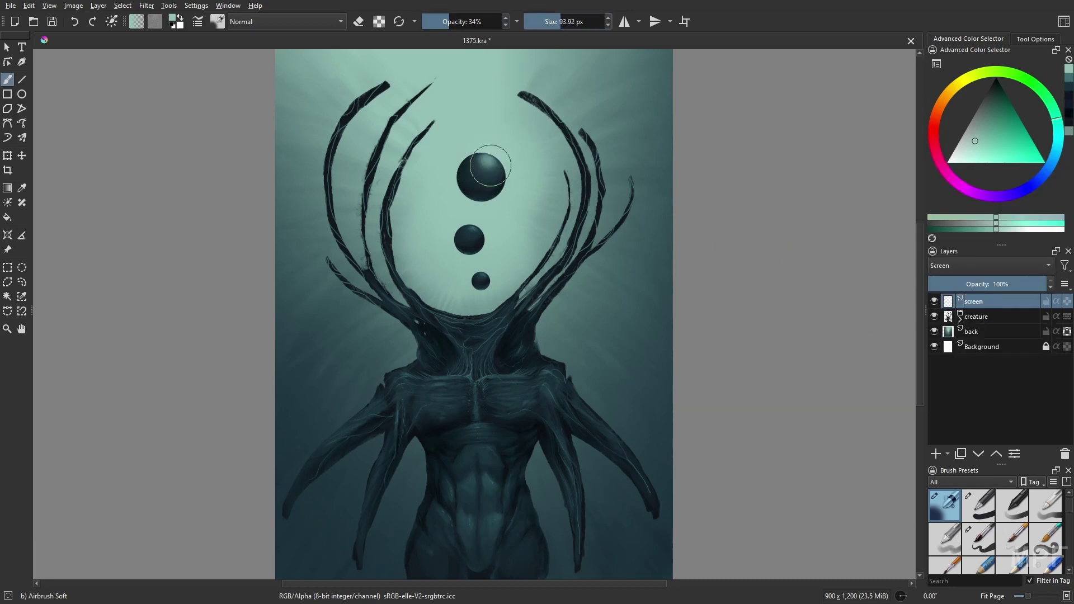
pyautogui.click(489, 167)
pyautogui.click(552, 22)
pyautogui.click(473, 227)
pyautogui.click(557, 22)
pyautogui.press('[')
pyautogui.press('[')
pyautogui.press('[')
pyautogui.press('[')
pyautogui.press('[')
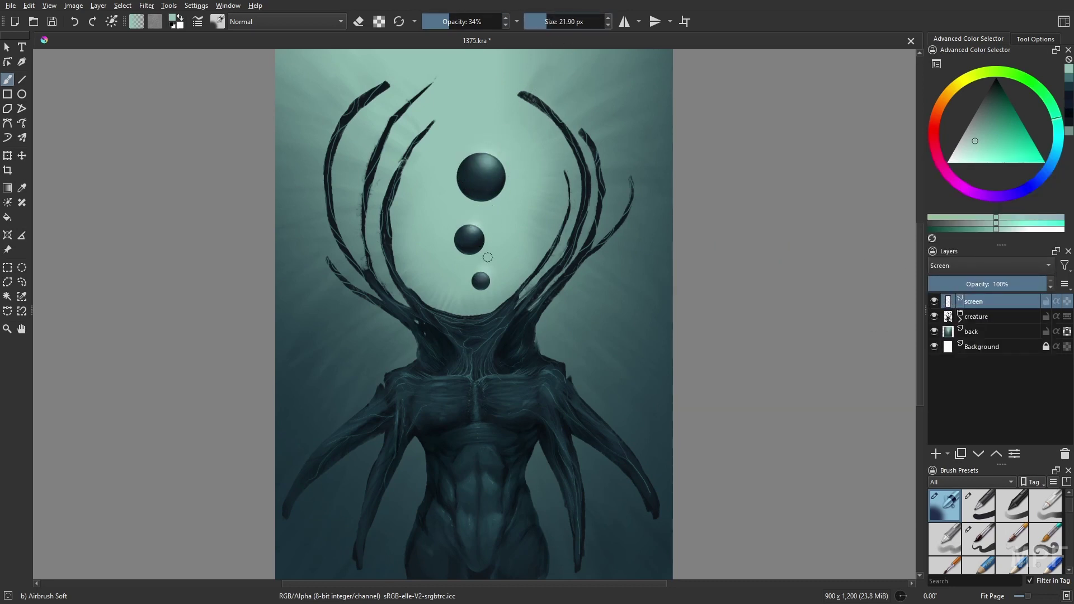
pyautogui.click(488, 273)
# Step: On the mult layer, airbrush darker teal shadows over the hips and right side of the waist at 133.04 px, and save the file
pyautogui.click(960, 317)
pyautogui.click(979, 331)
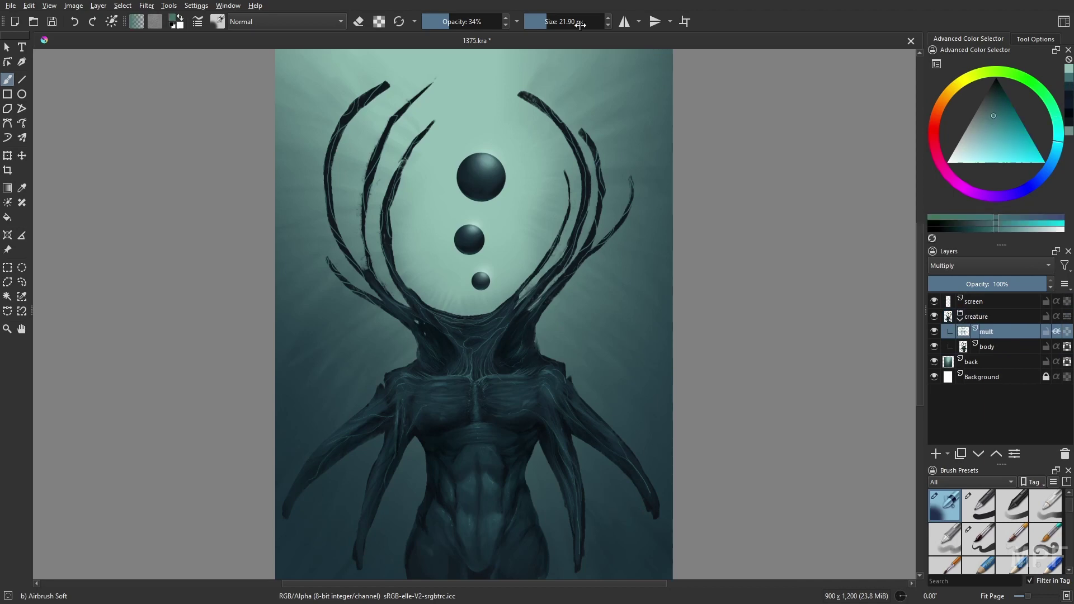
pyautogui.scroll(-1, 531, 559)
pyautogui.press(']')
pyautogui.press(']')
pyautogui.press(']')
pyautogui.press(']')
pyautogui.press(']')
pyautogui.press(']')
pyautogui.press(']')
pyautogui.press(']')
pyautogui.moveTo(517, 559); pyautogui.dragTo(534, 529)
pyautogui.moveTo(534, 492)
pyautogui.mouseDown()
pyautogui.moveTo(535, 529)
pyautogui.moveTo(551, 531)
pyautogui.mouseUp()
pyautogui.moveTo(626, 499); pyautogui.dragTo(612, 549)
pyautogui.hotkey('ctrl', 's')
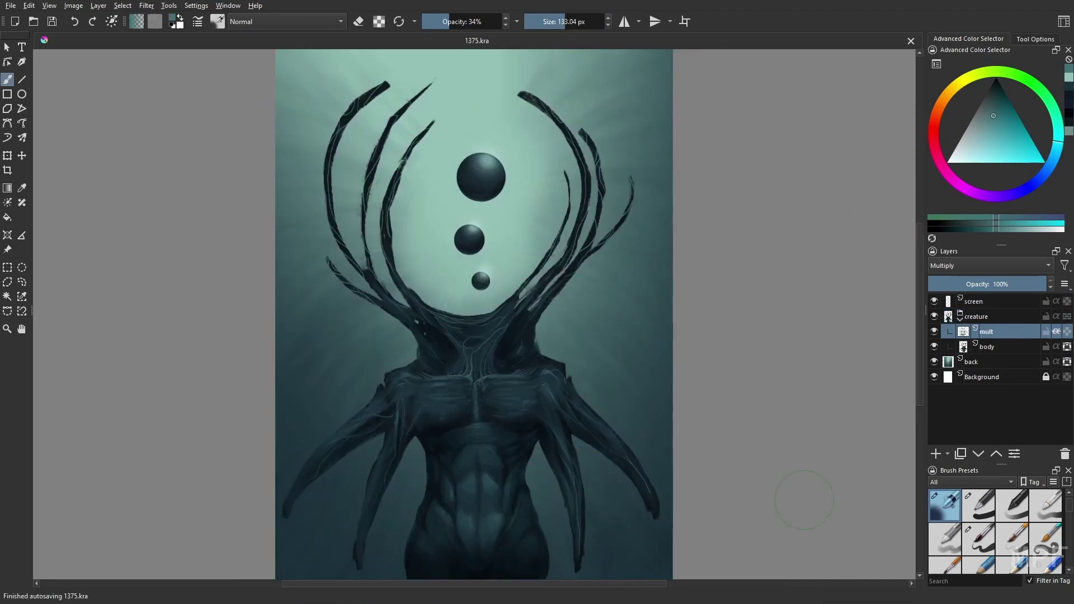